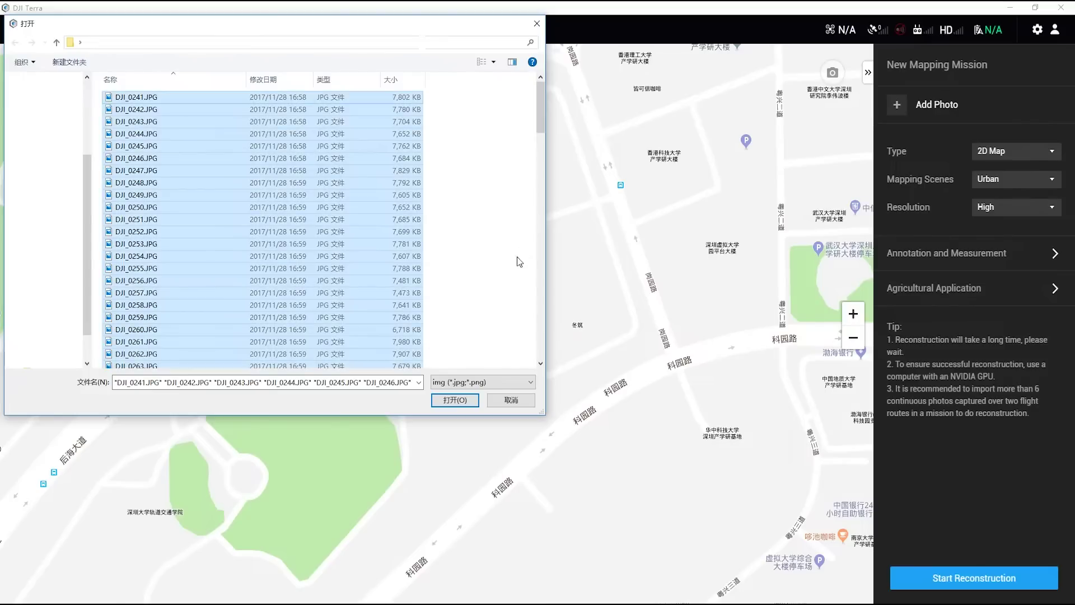
Step: Load the selected DJI_0241… JPG photos into the 2D map mission
click(455, 399)
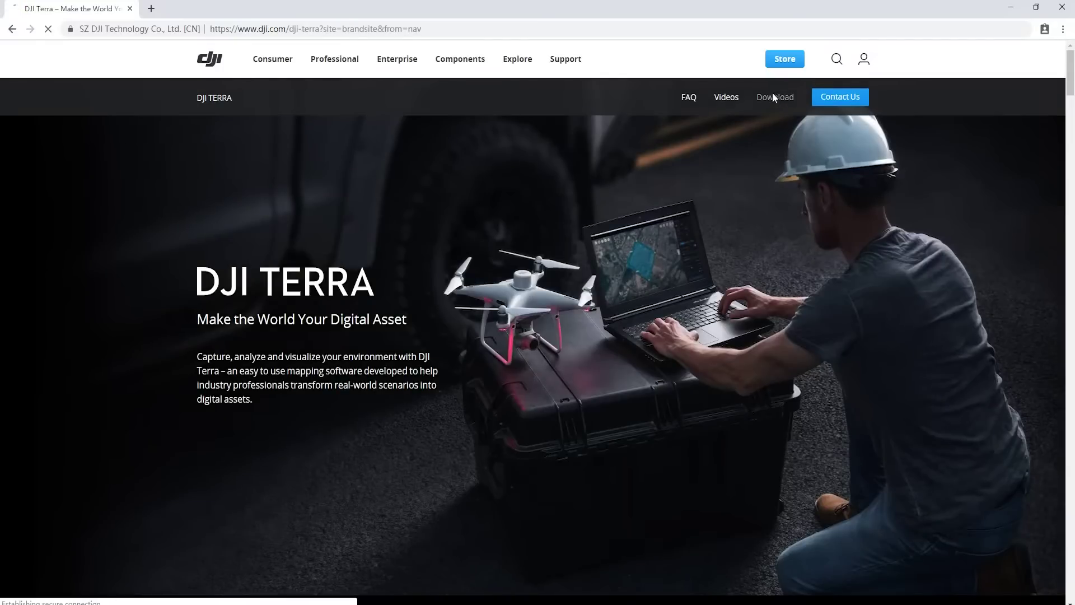
Step: Download and run the DJI Terra EXE installer, then request a Pro licence sales contact
click(773, 97)
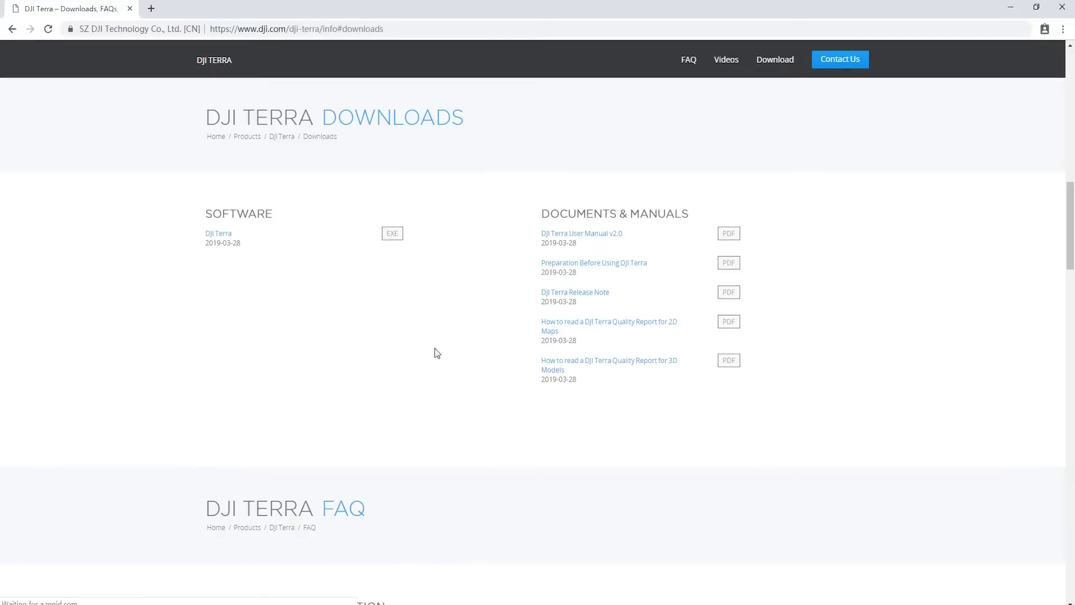
click(392, 233)
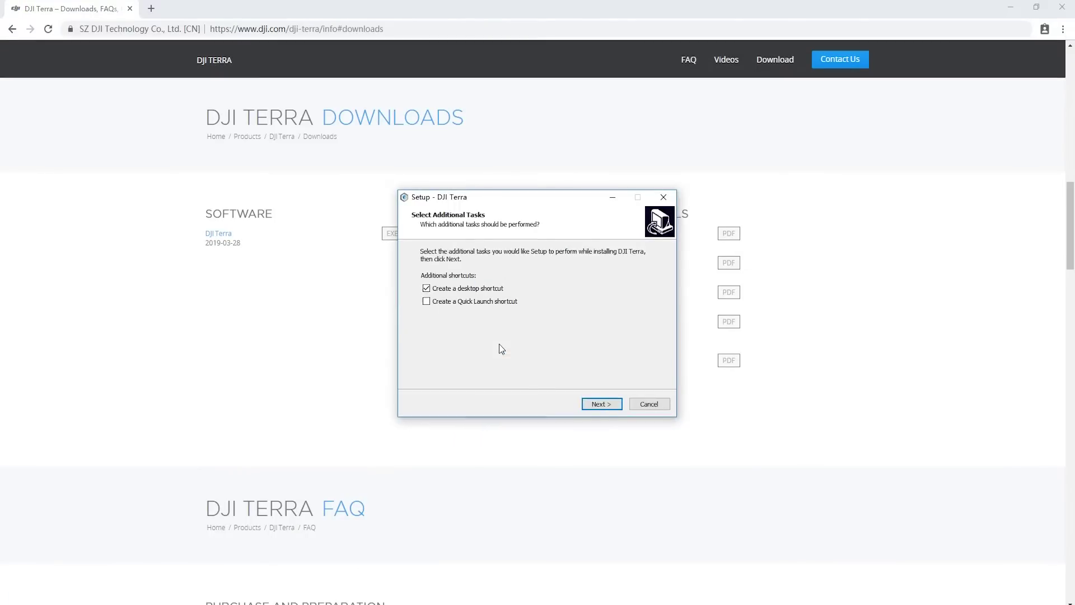
click(597, 404)
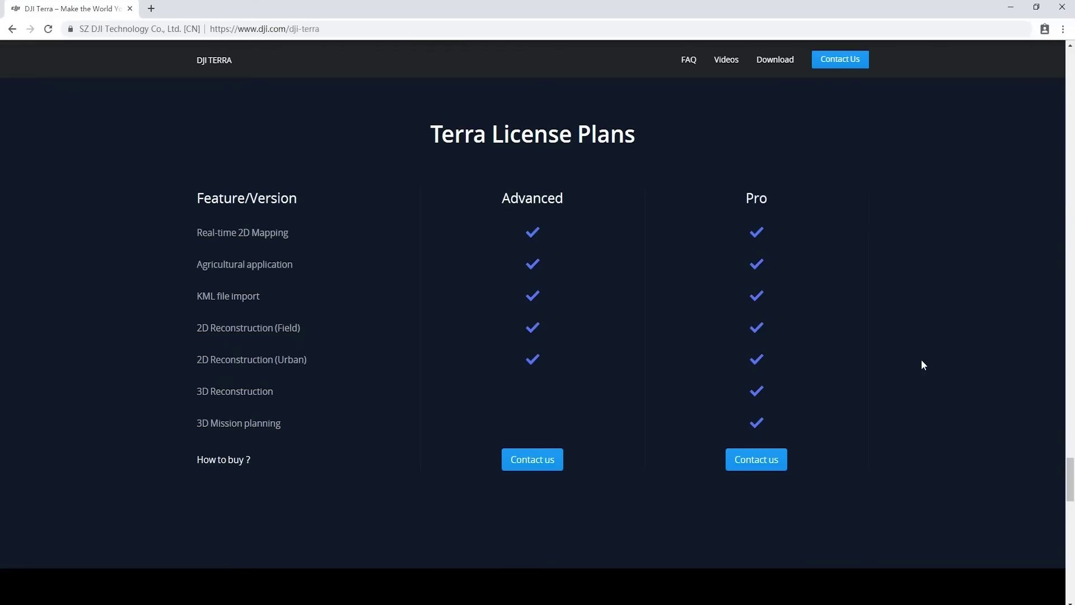
click(761, 467)
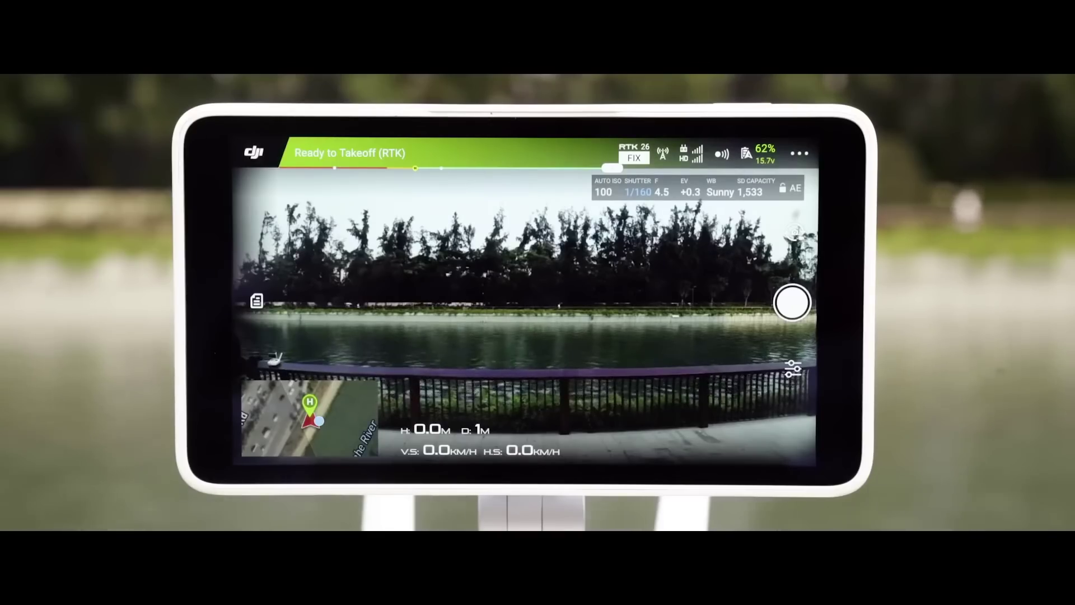
Step: Switch on the RTK function in aircraft settings and choose the Custom network RTK service
click(800, 152)
click(426, 211)
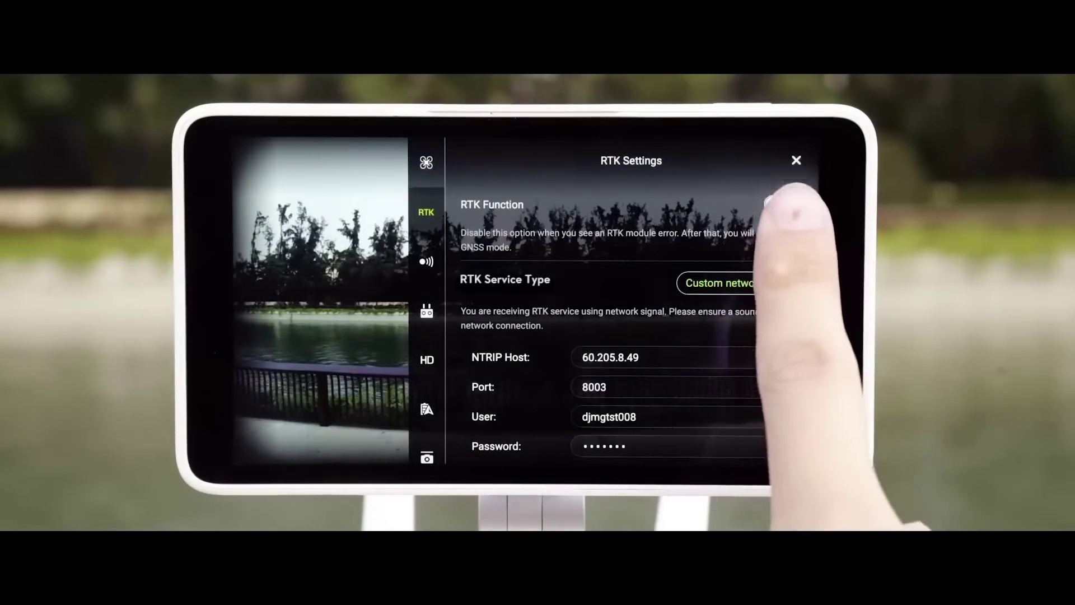
click(783, 204)
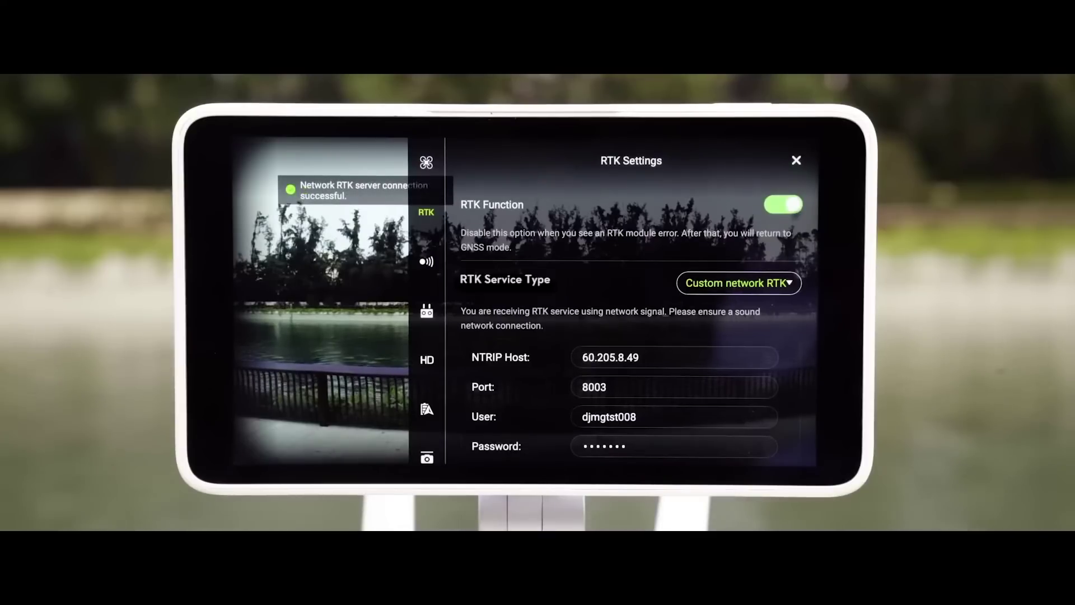
click(739, 283)
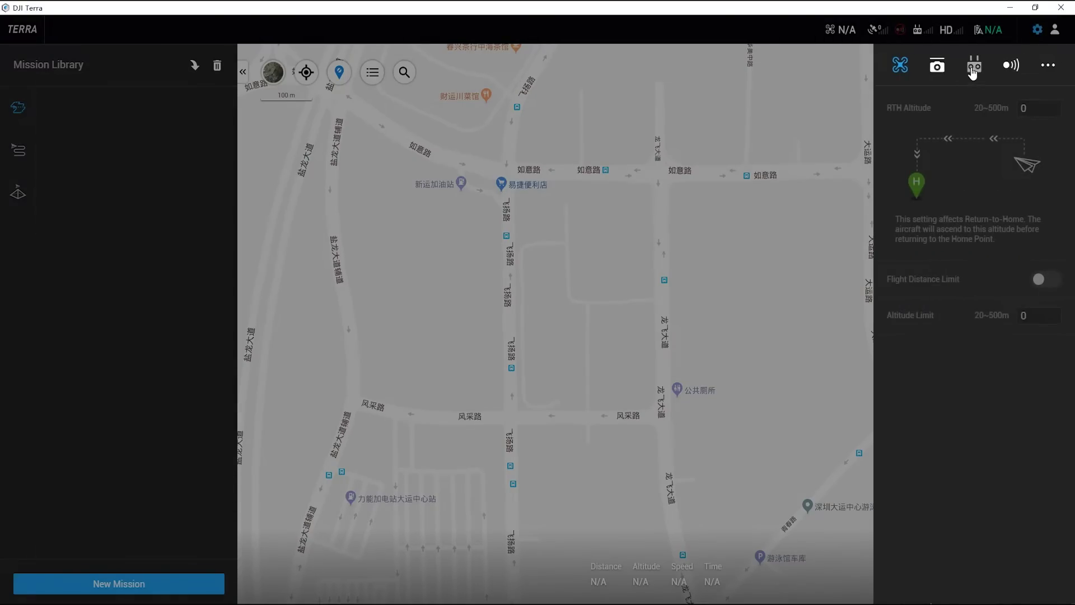
Step: Switch the remote controller to PC mode from the remote controller settings
click(973, 72)
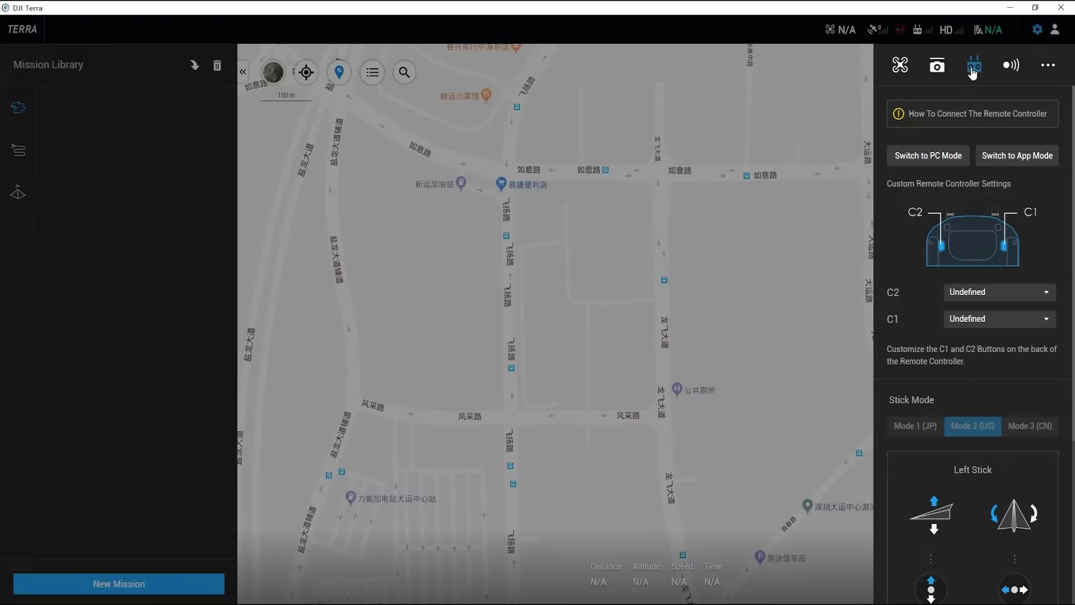
click(937, 162)
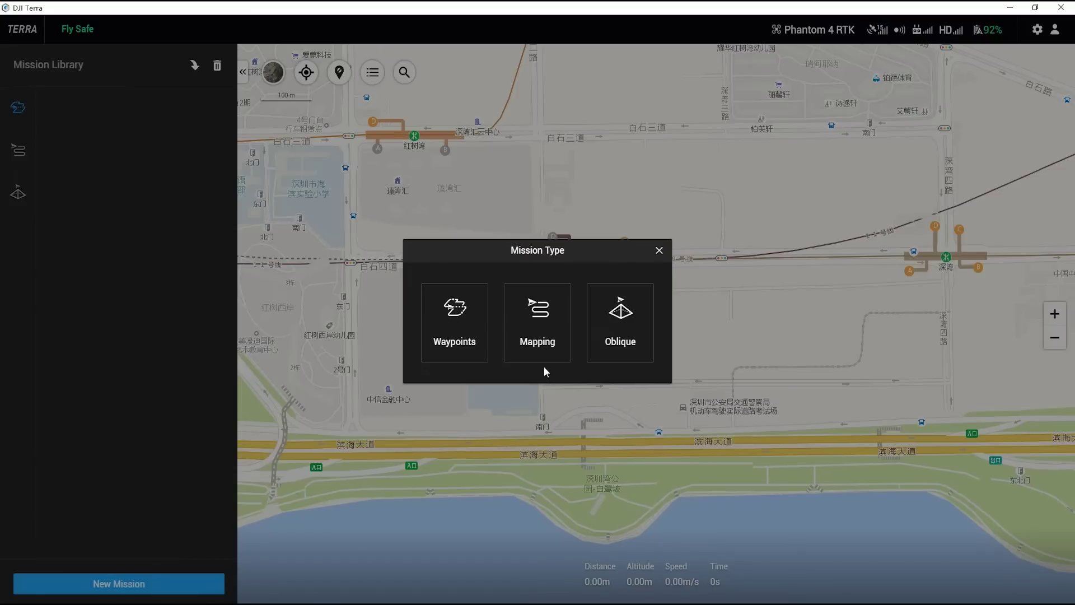
Step: Create a Mapping mission and rename it from the default to 'Mapping Demo'
click(539, 322)
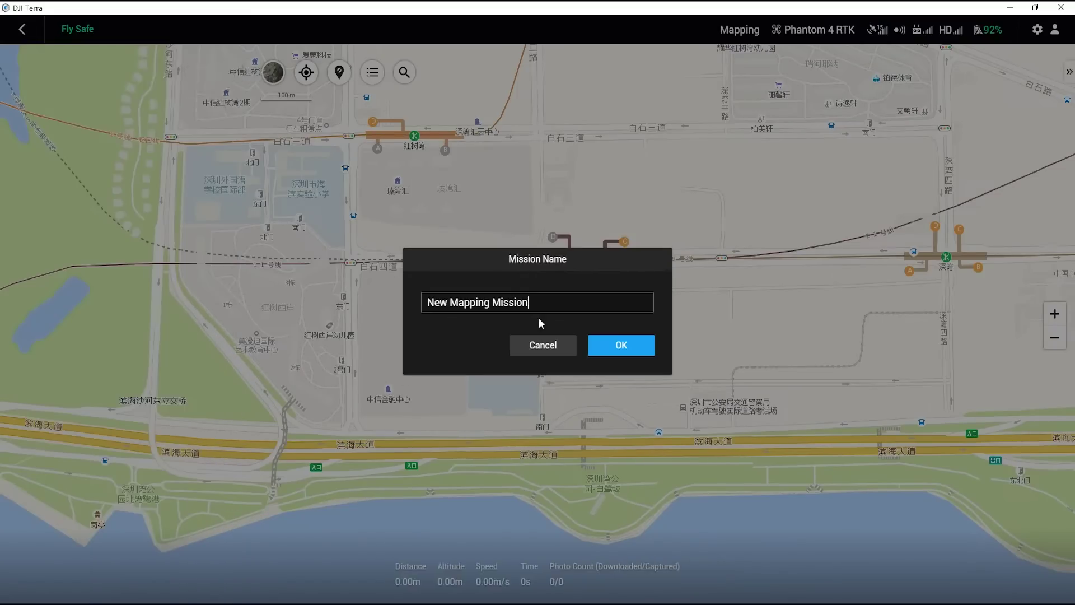
drag(551, 305, 338, 296)
text(Mapping Demo)
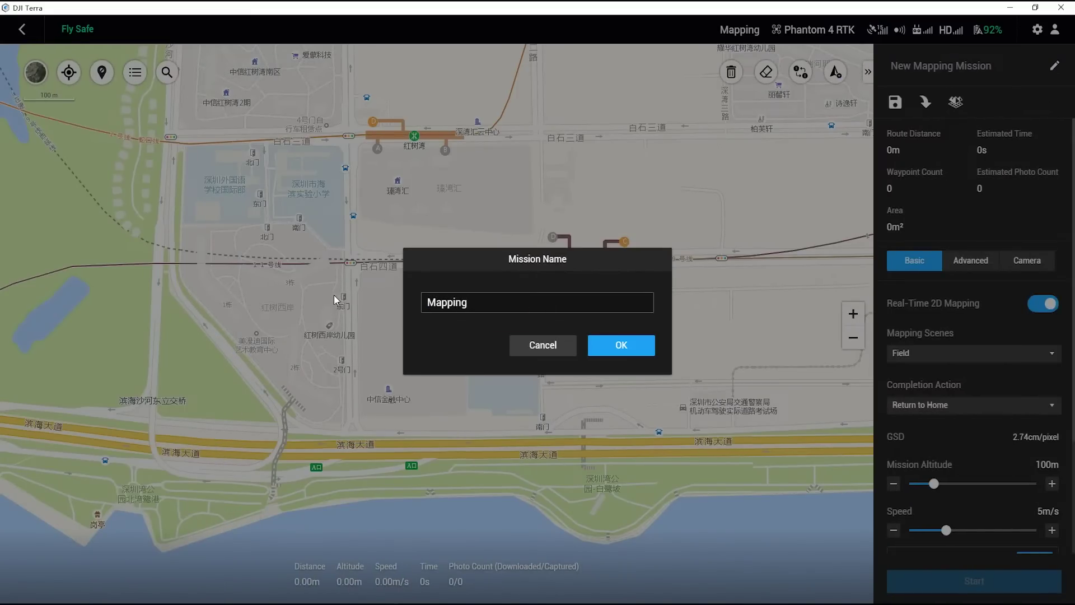
click(634, 350)
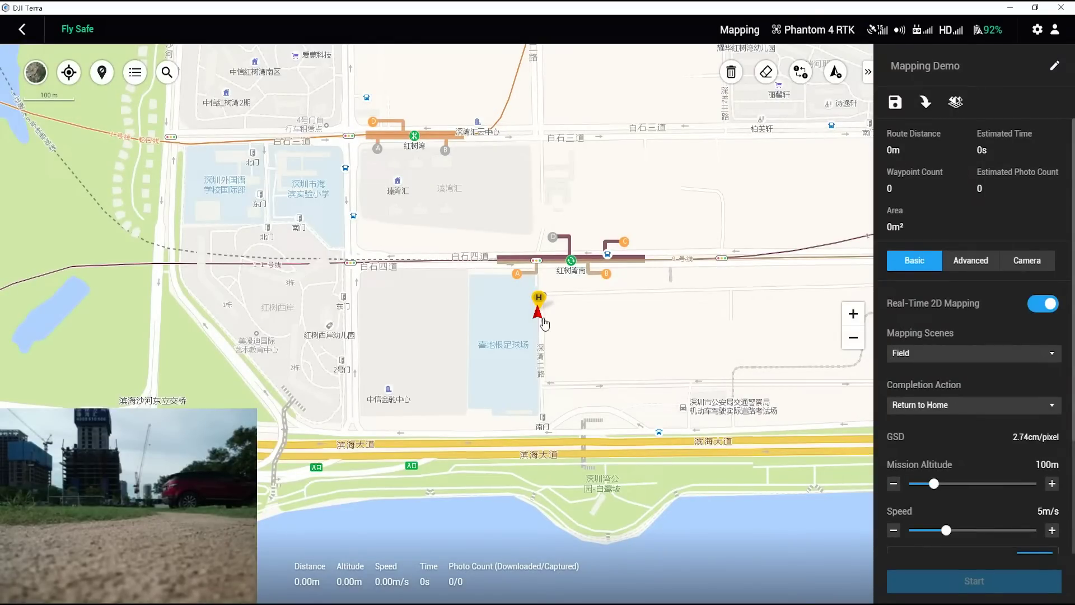
Step: Place survey-area corners south-east of the home point and keep Field as the mapping scene
click(644, 415)
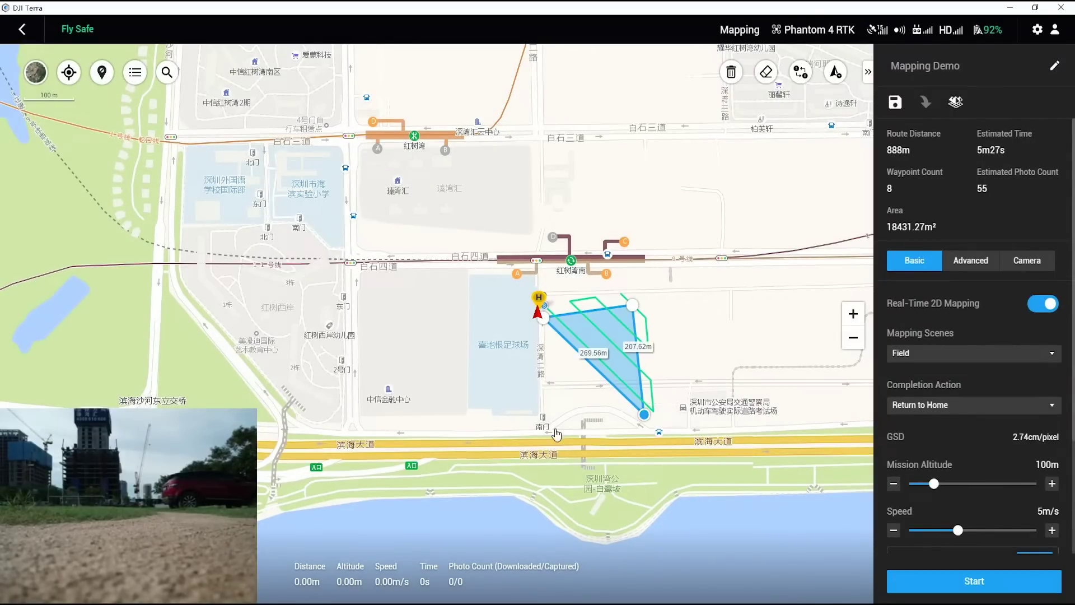
click(547, 420)
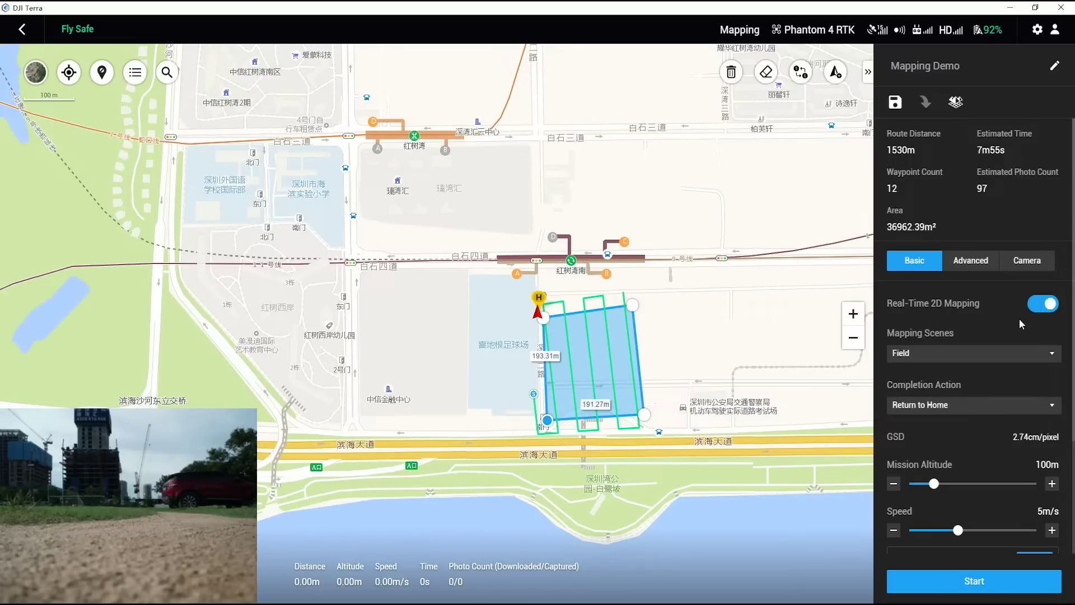
click(990, 354)
click(979, 368)
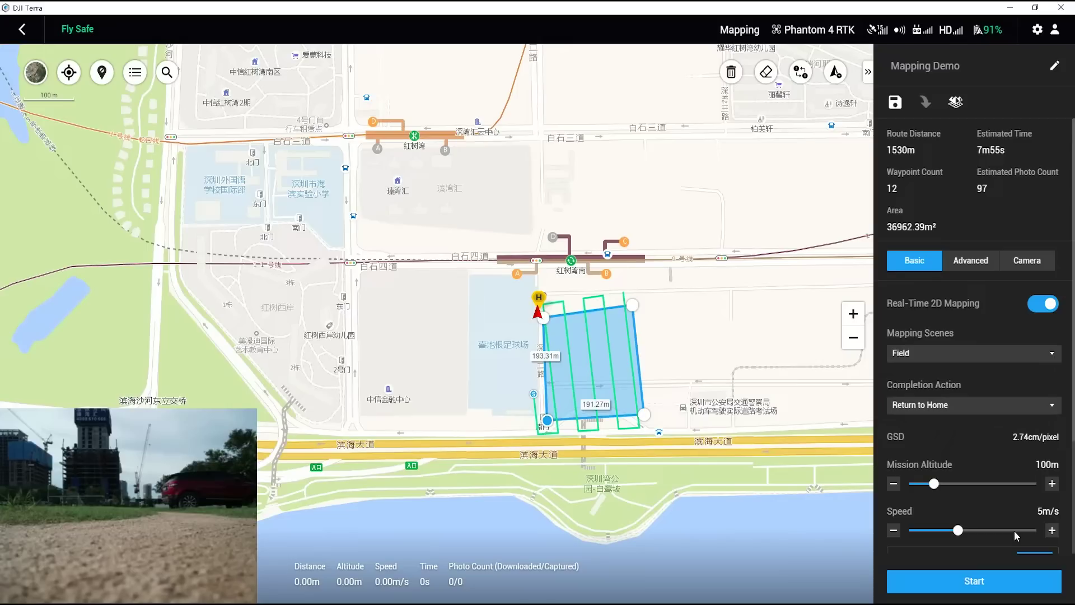
Step: Raise the flight speed to 10m/s and set the course angle to 180°
scroll(1014, 530, down, 2)
click(1035, 504)
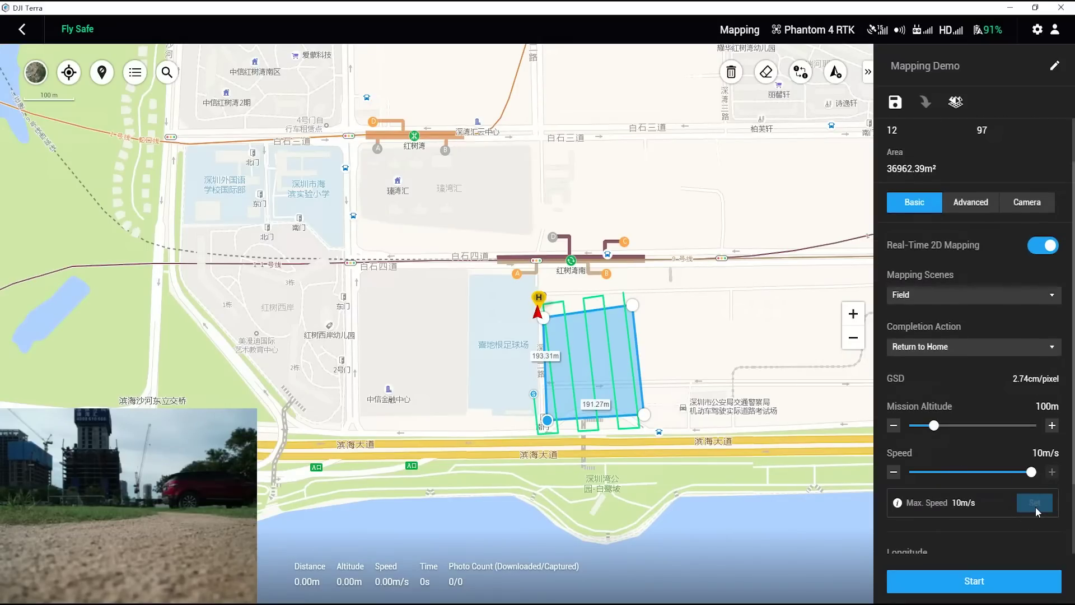
scroll(1001, 524, down, 3)
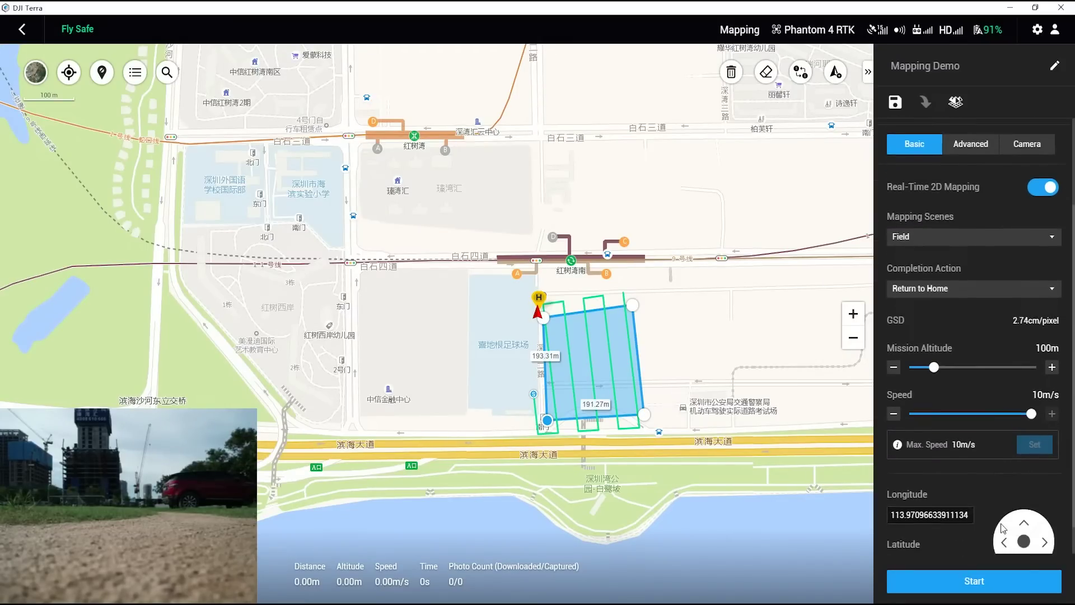
scroll(986, 371, up, 5)
click(975, 262)
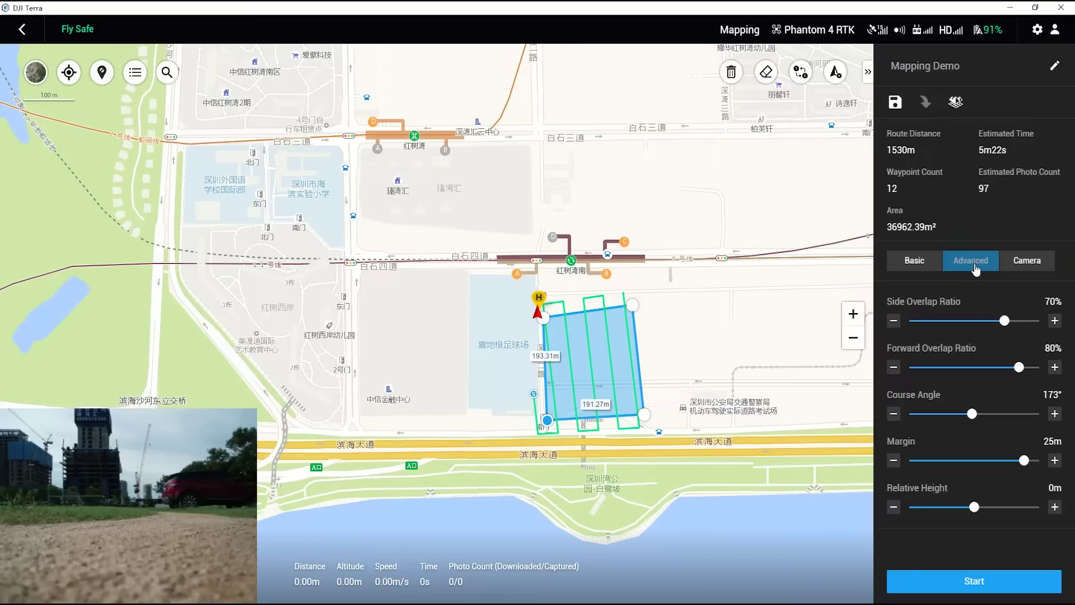
click(1055, 414)
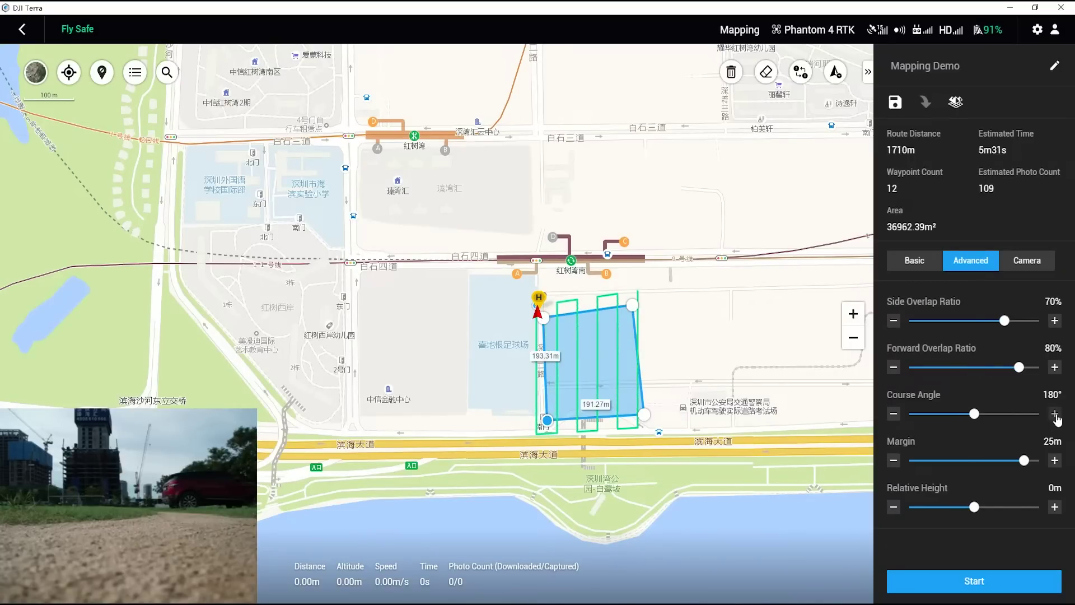
Step: Check the camera settings (4:3, Field white balance, Auto exposure) and save the mission
click(1029, 261)
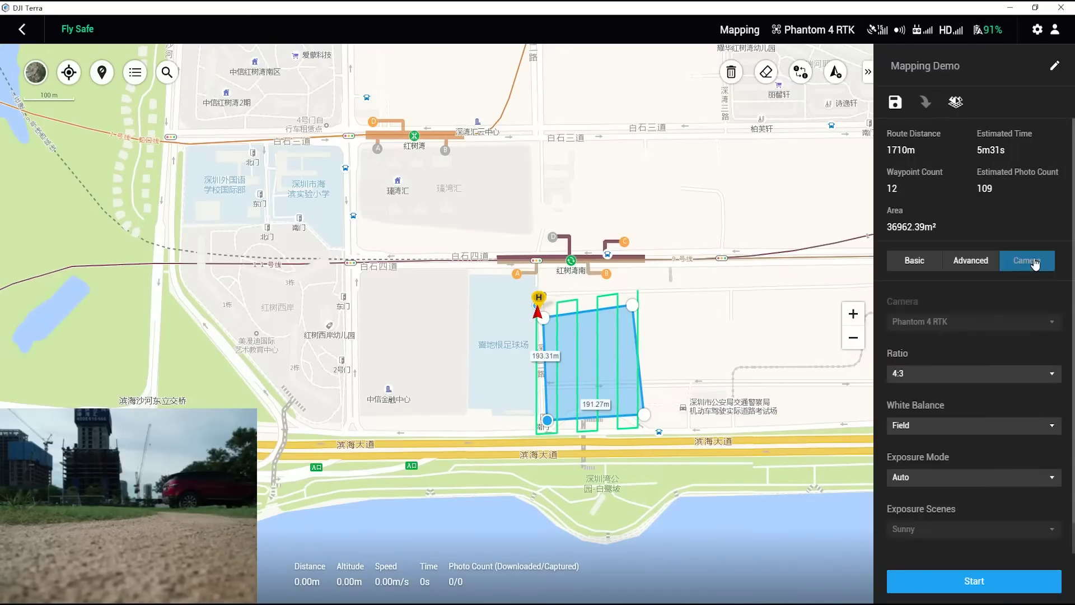
scroll(1002, 392, down, 1)
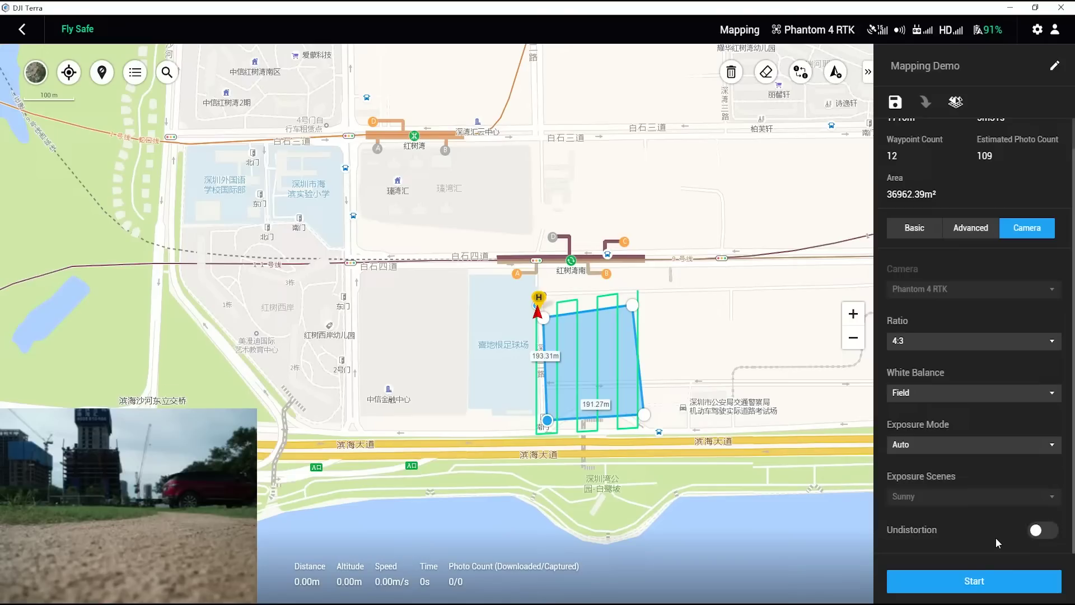
scroll(995, 537, up, 1)
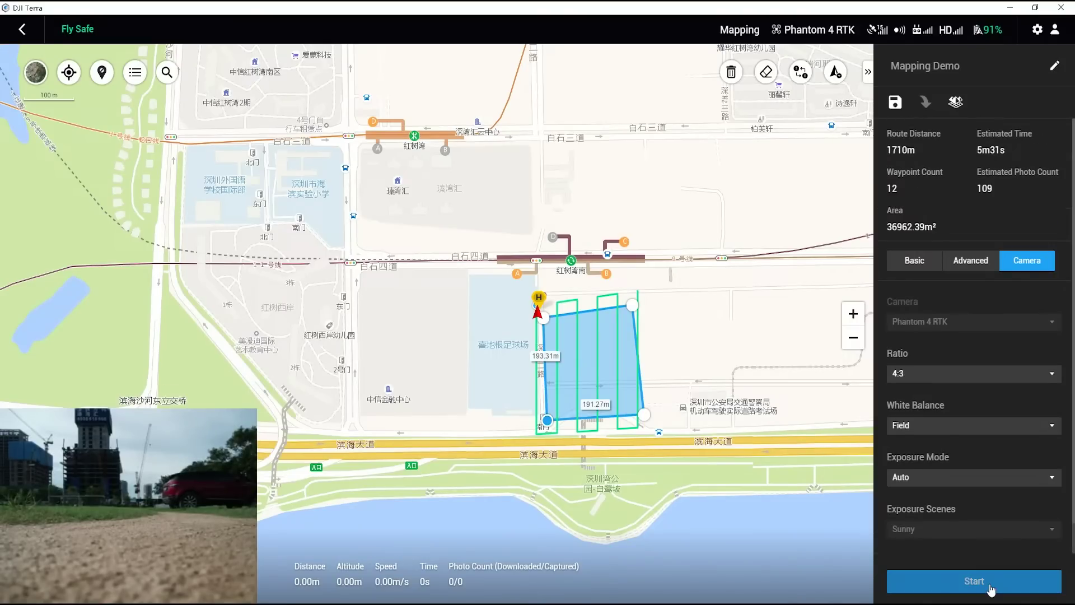
click(991, 588)
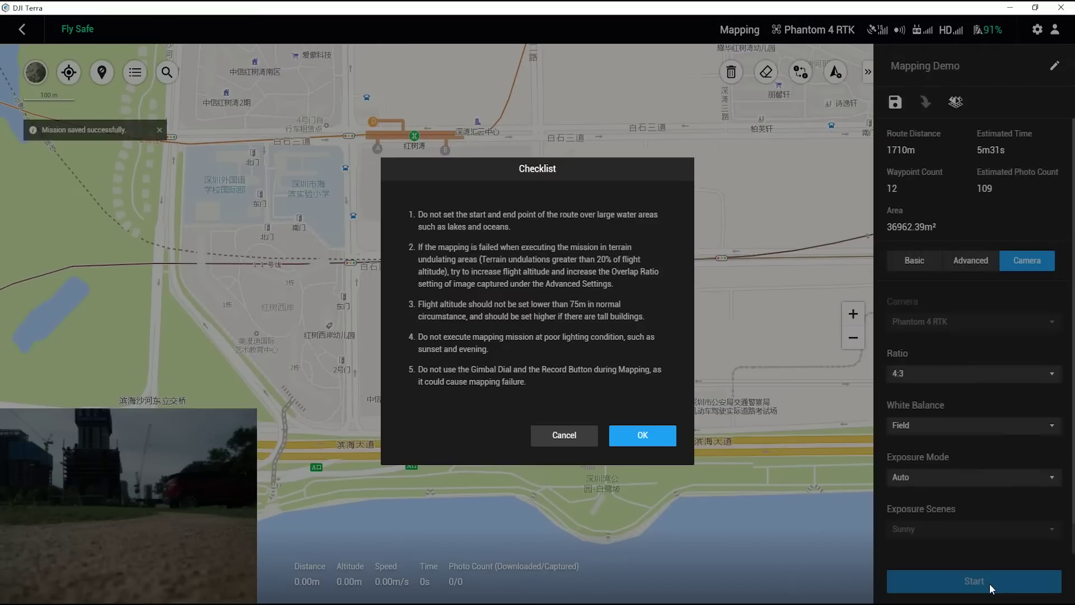
Step: Acknowledge the pre-flight checklist and launch the Mapping Demo flight
click(634, 437)
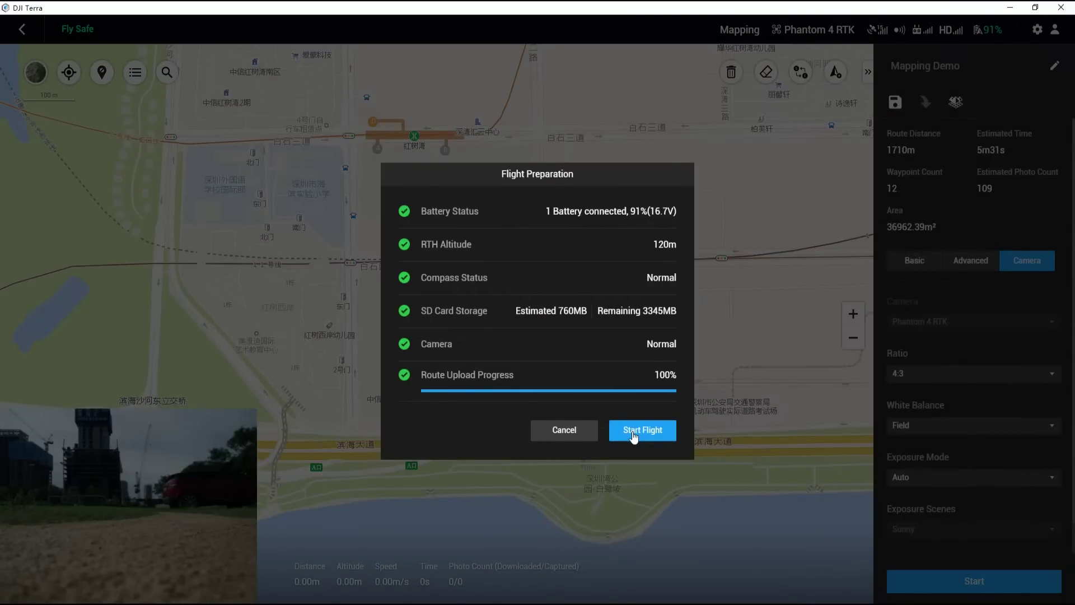
click(634, 437)
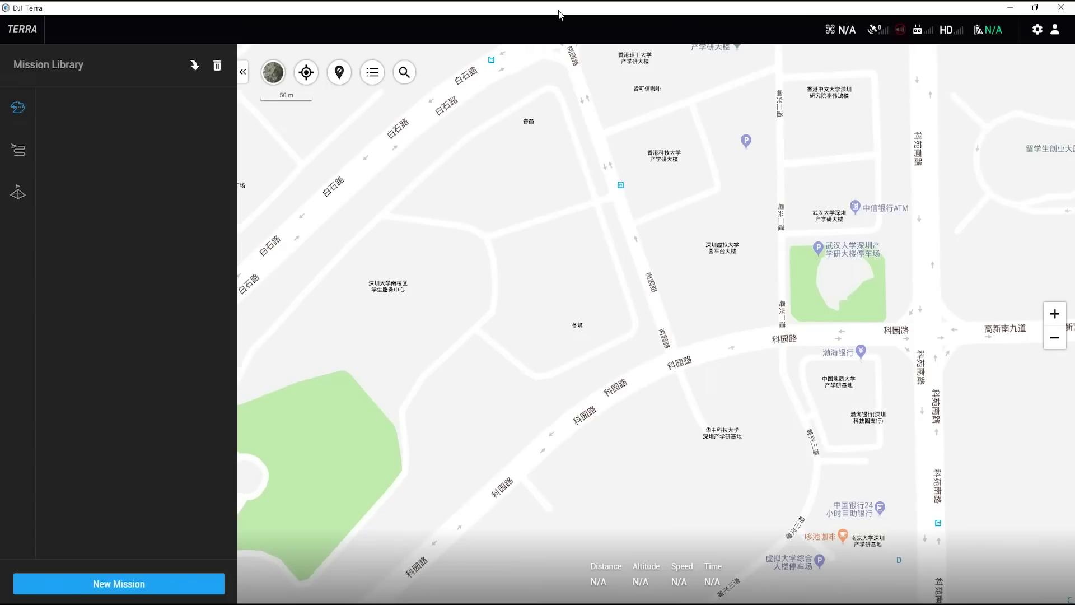
Step: Open the saved 2D Reconstruction Demo mission, then return to the Mission Library
click(18, 150)
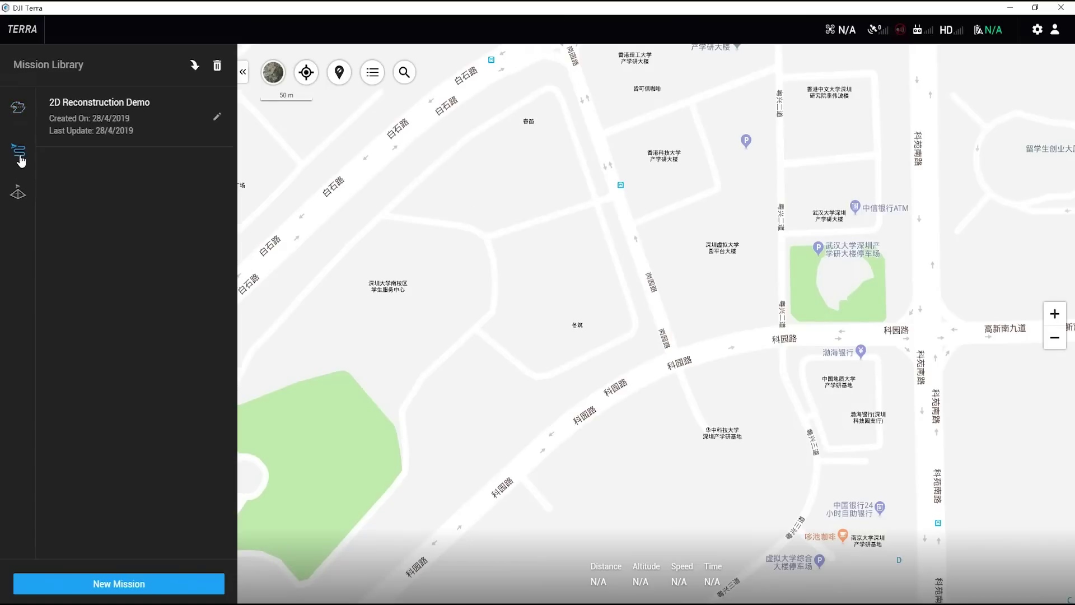
click(126, 129)
click(125, 156)
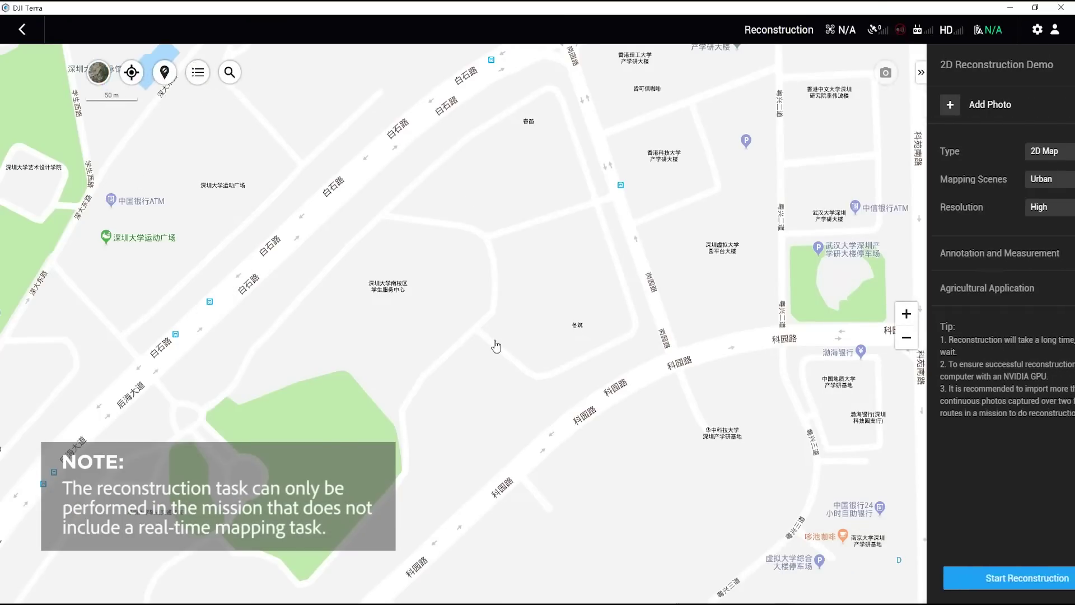
click(22, 29)
Step: Create a new Mapping mission with the default name and switch it to reconstruction
click(120, 583)
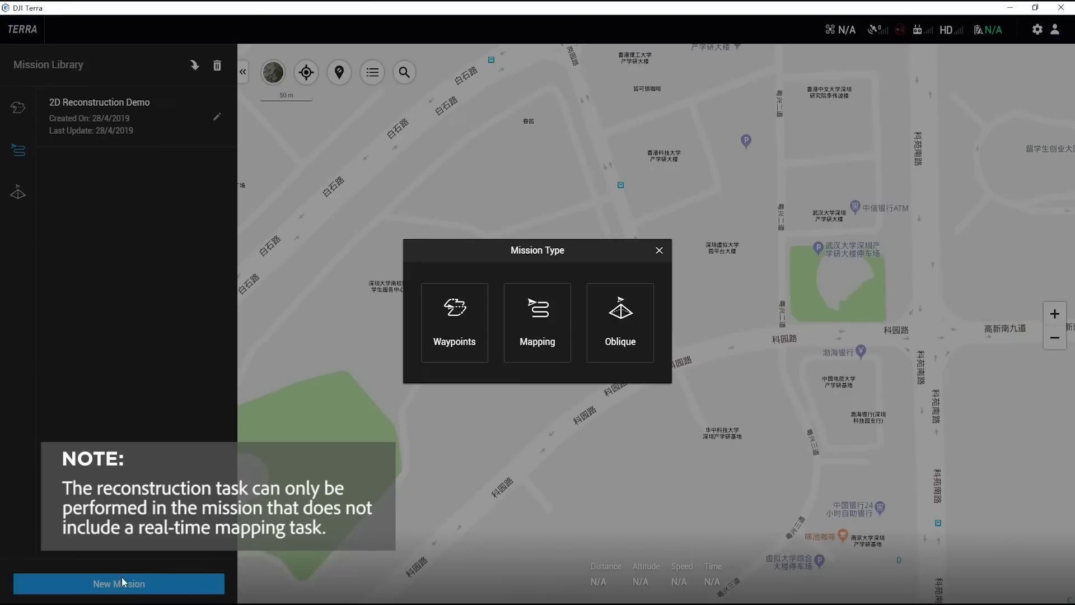
click(537, 322)
click(619, 347)
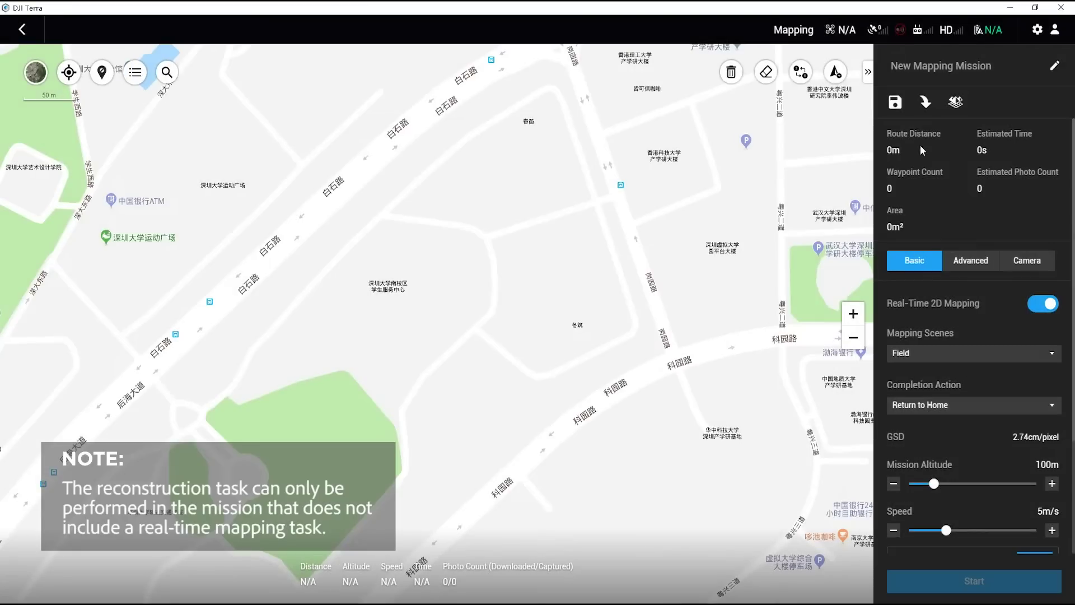
click(955, 103)
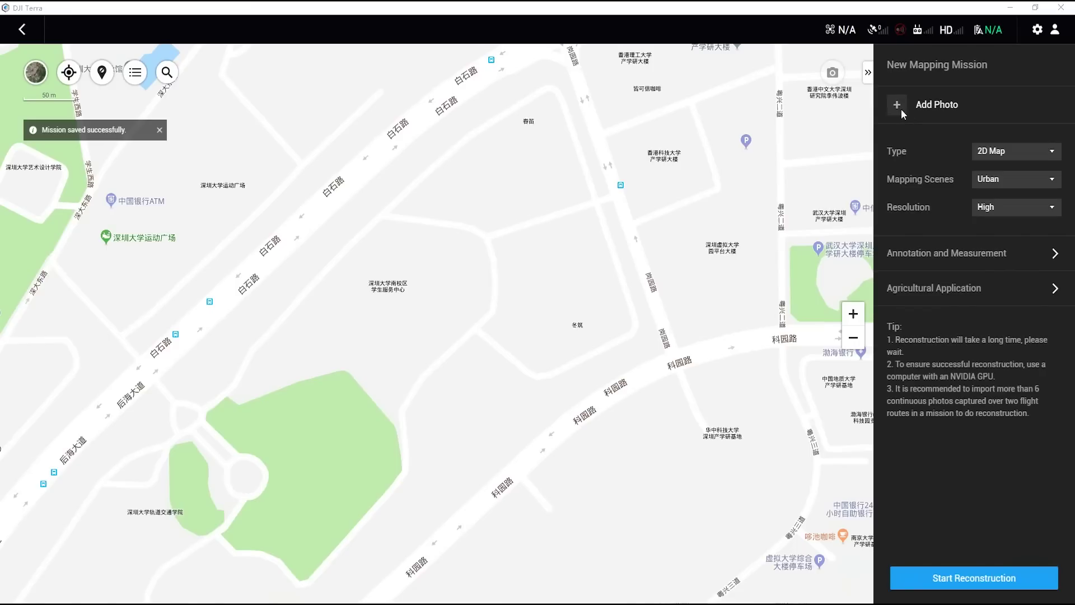
Step: Add all 122 drone photos from the folder to the mission
click(901, 111)
key(ctrl+a)
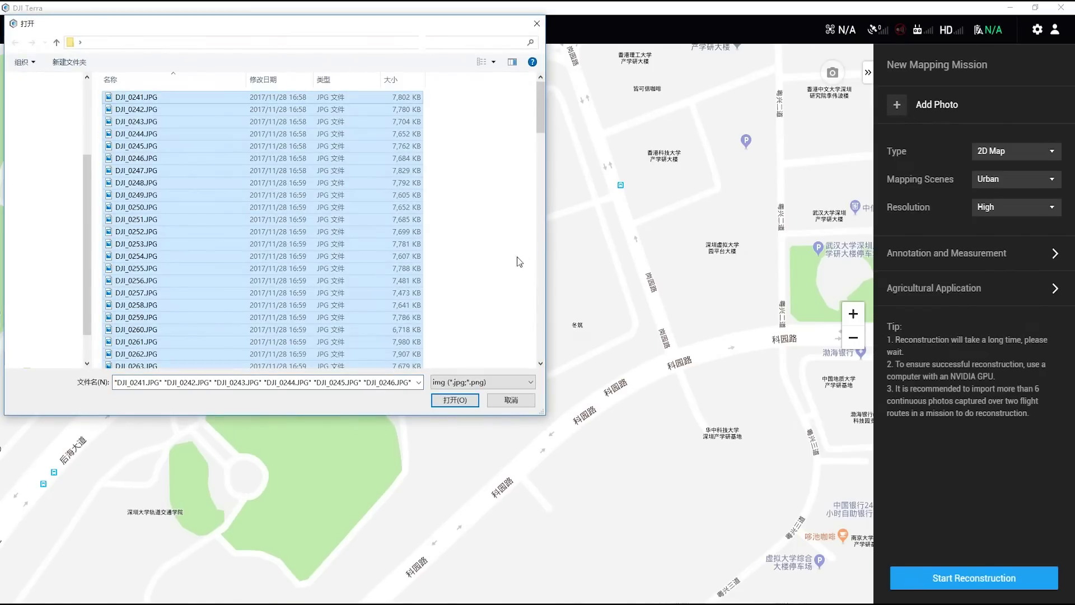
click(473, 401)
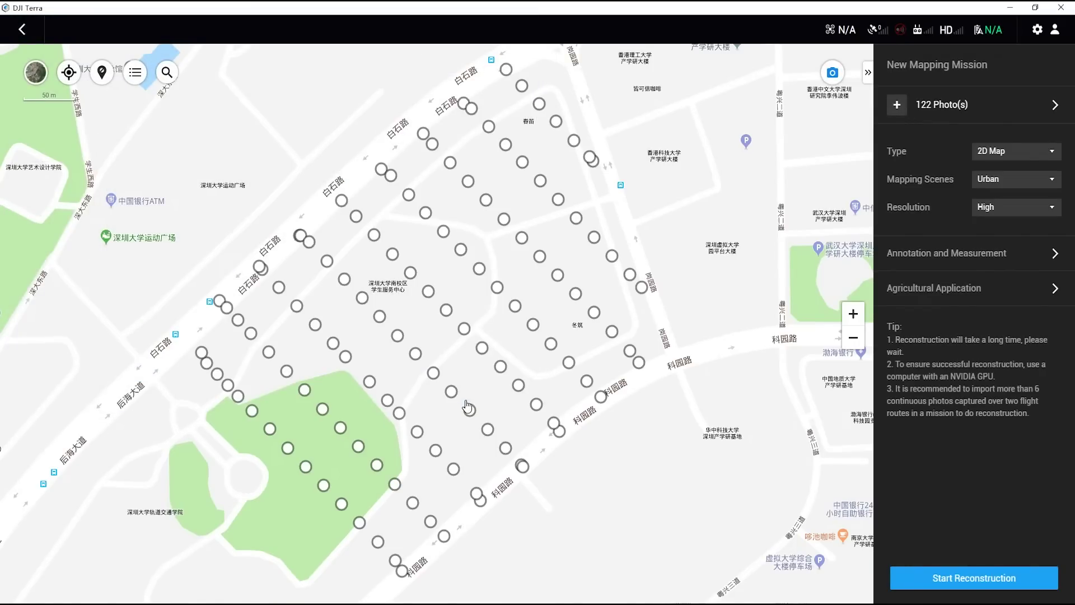
Step: Browse the imported photo list and preview DJI_0336 and the following photos
click(1057, 109)
click(892, 98)
scroll(932, 202, down, 10)
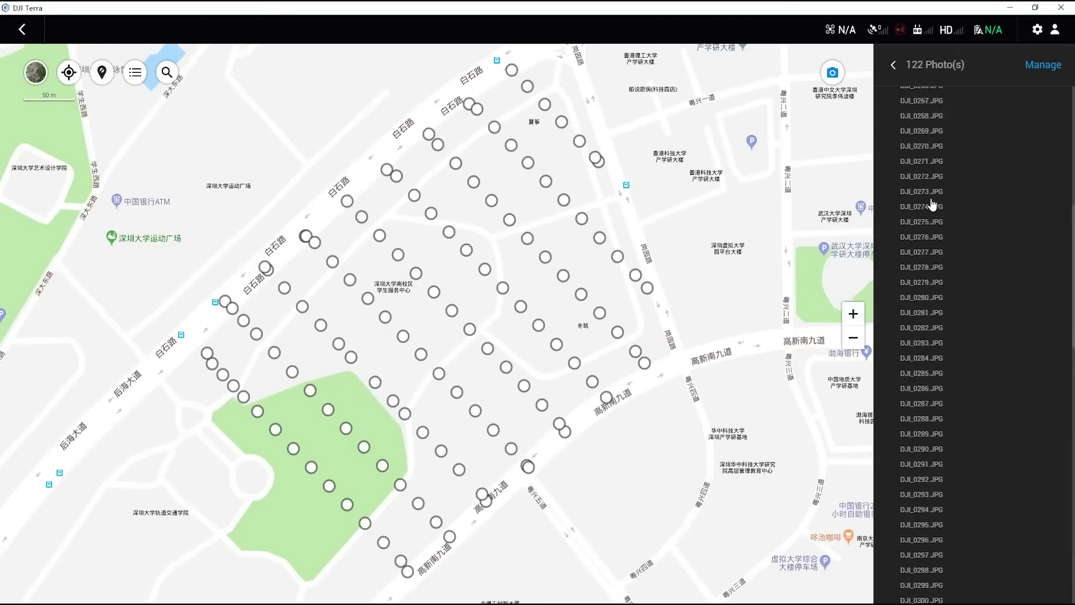
click(931, 203)
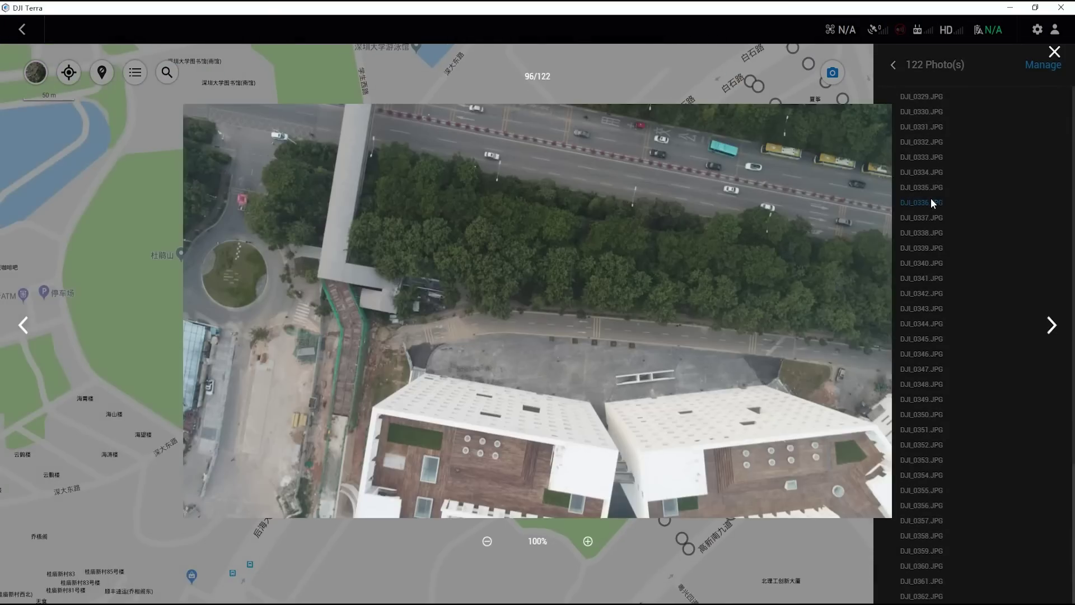
click(1052, 326)
click(1052, 326)
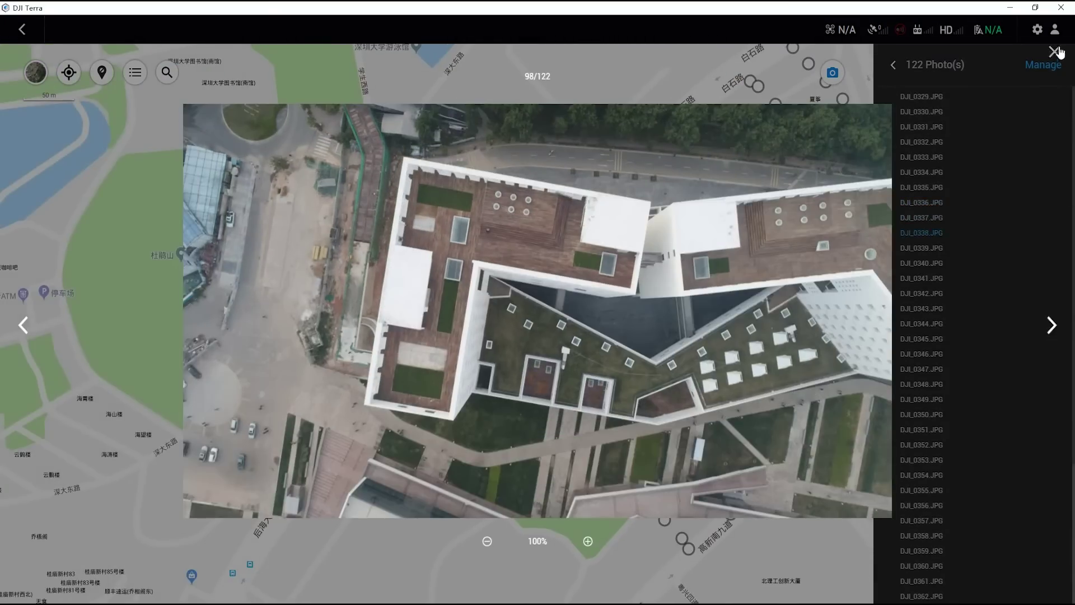
click(1054, 52)
Step: Select five photos and delete them, leaving 117 in the mission
click(1045, 66)
click(932, 369)
click(932, 293)
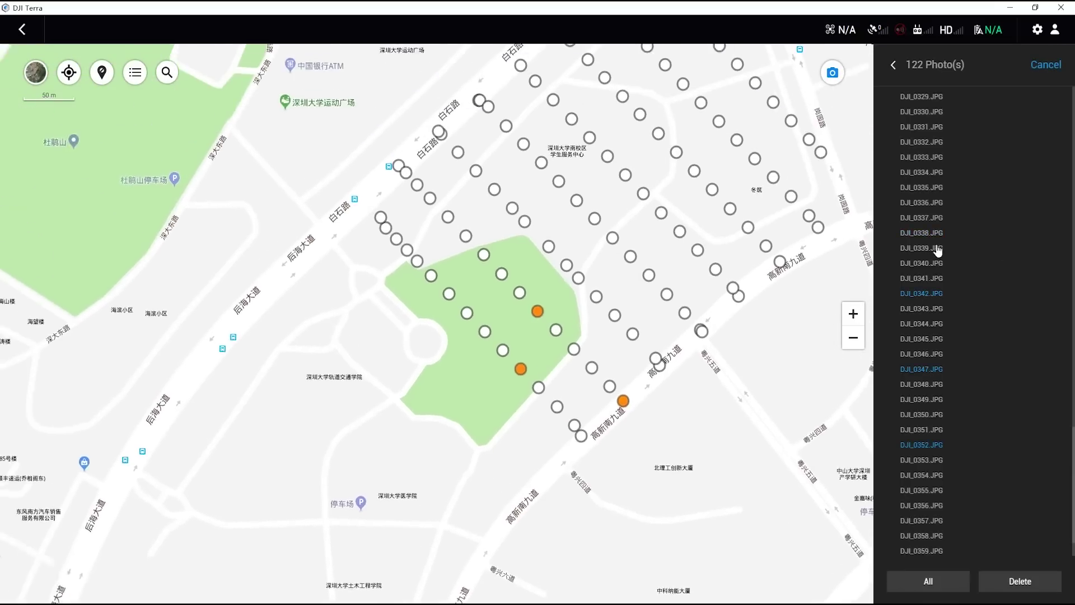
click(933, 247)
click(932, 202)
click(1020, 581)
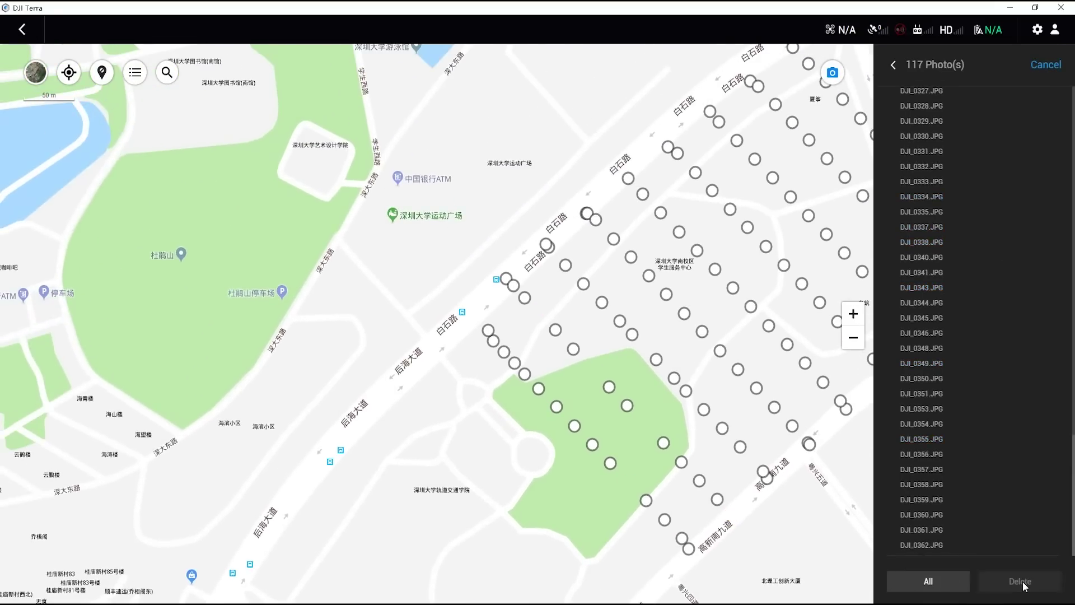
click(894, 64)
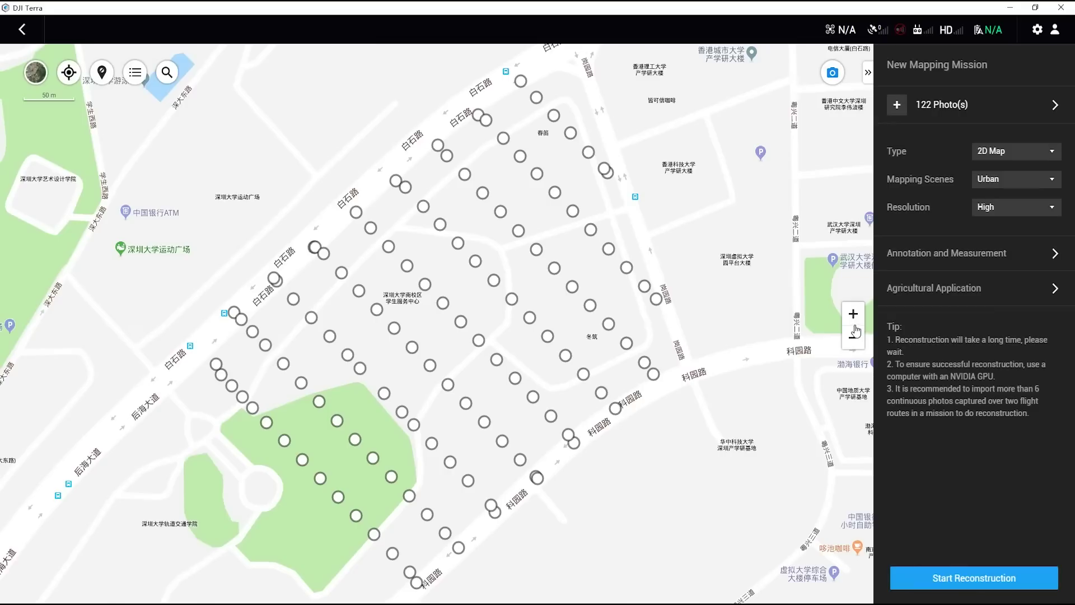
Step: Keep 2D Map output and try the Field, Urban and Fruit Tree mapping scenes
click(1006, 155)
click(1011, 166)
click(1019, 179)
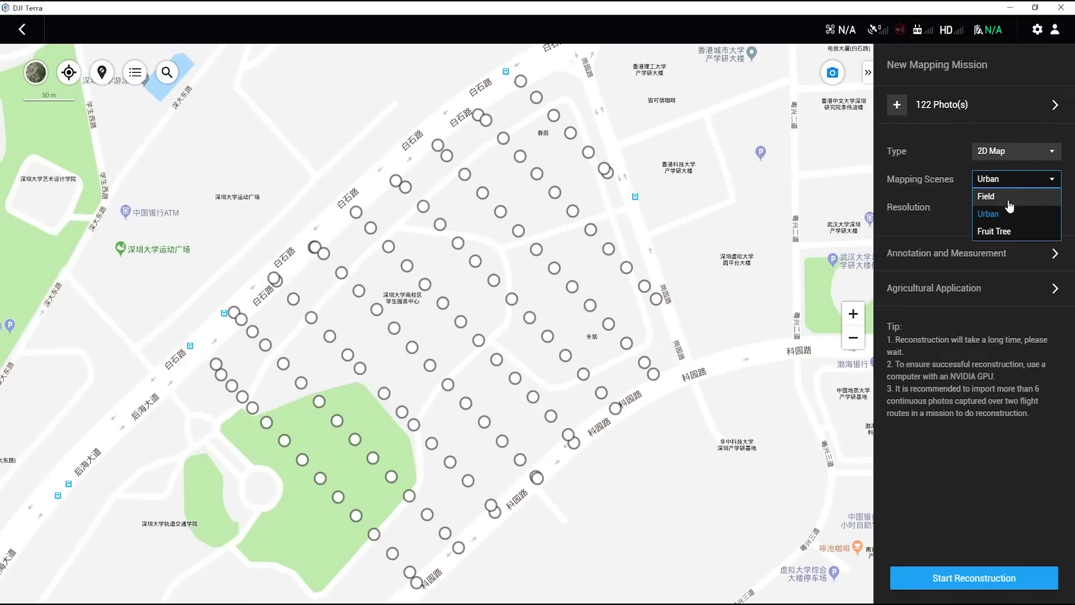
click(1009, 206)
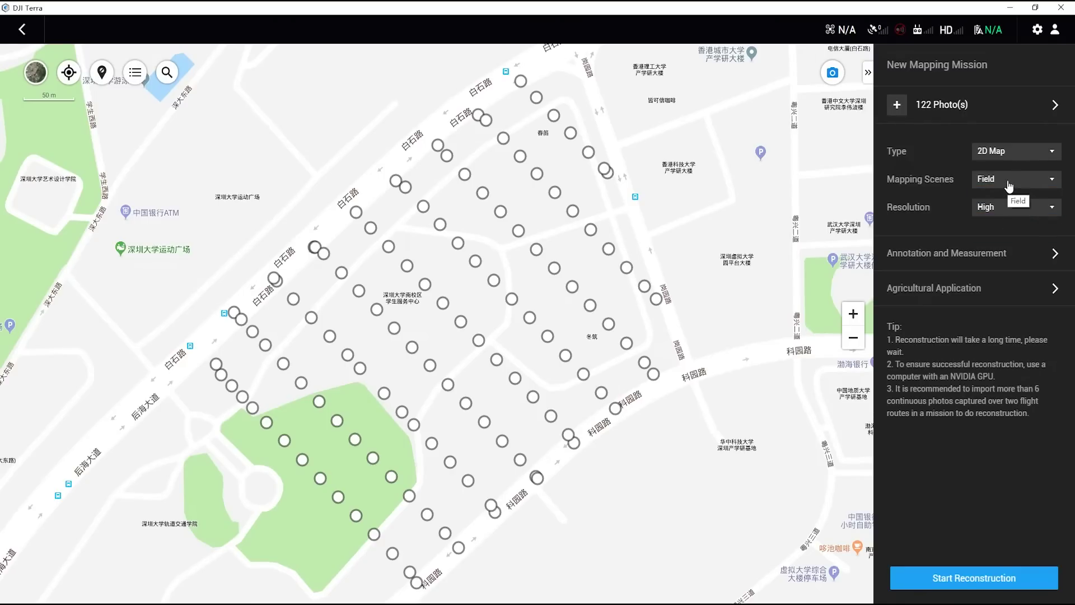
click(1009, 186)
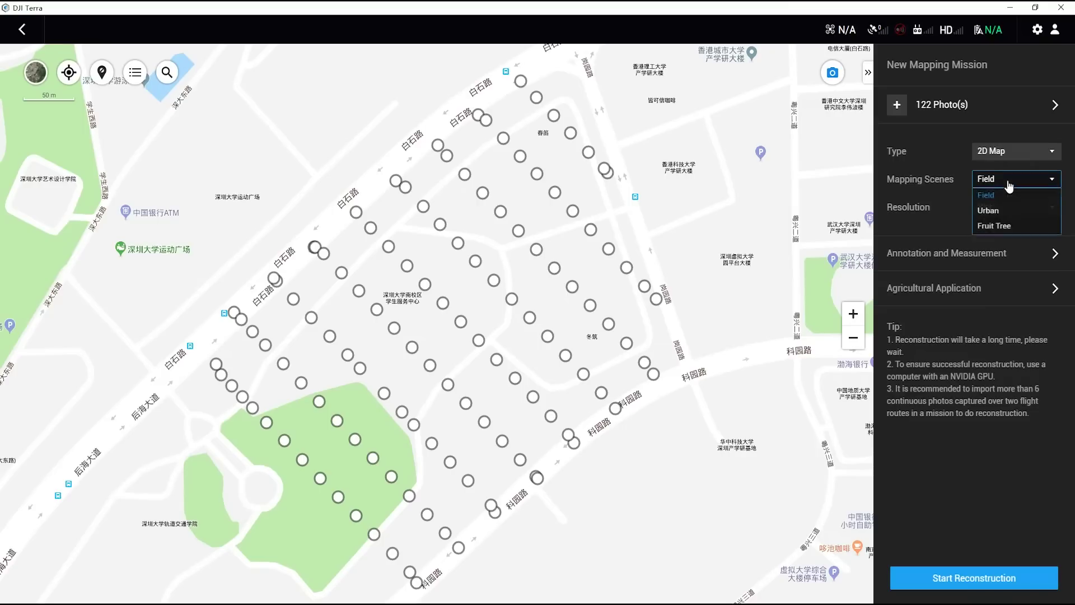
click(1000, 218)
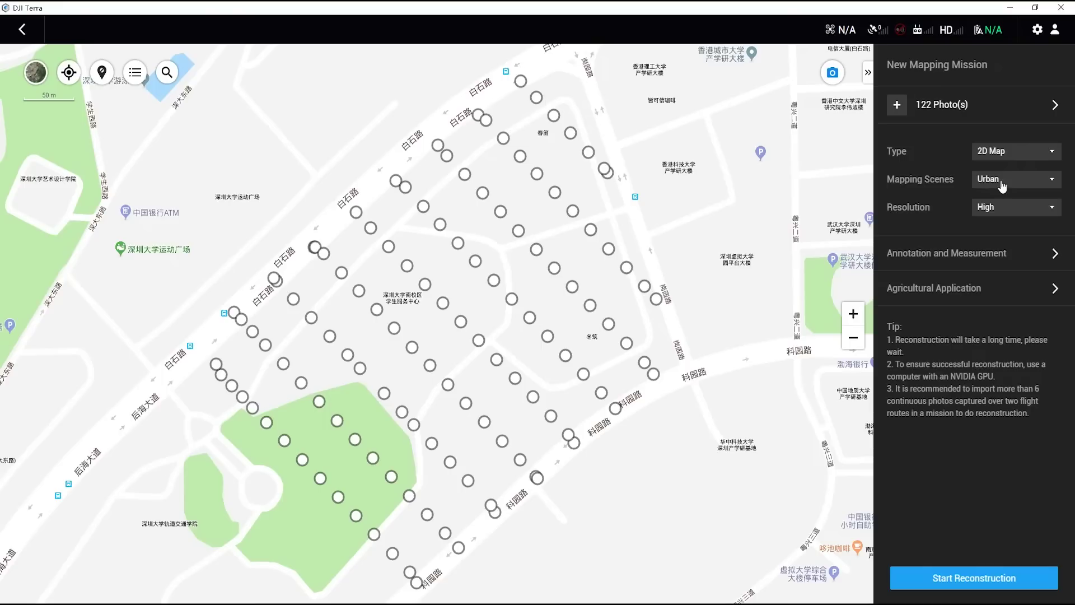
click(1001, 185)
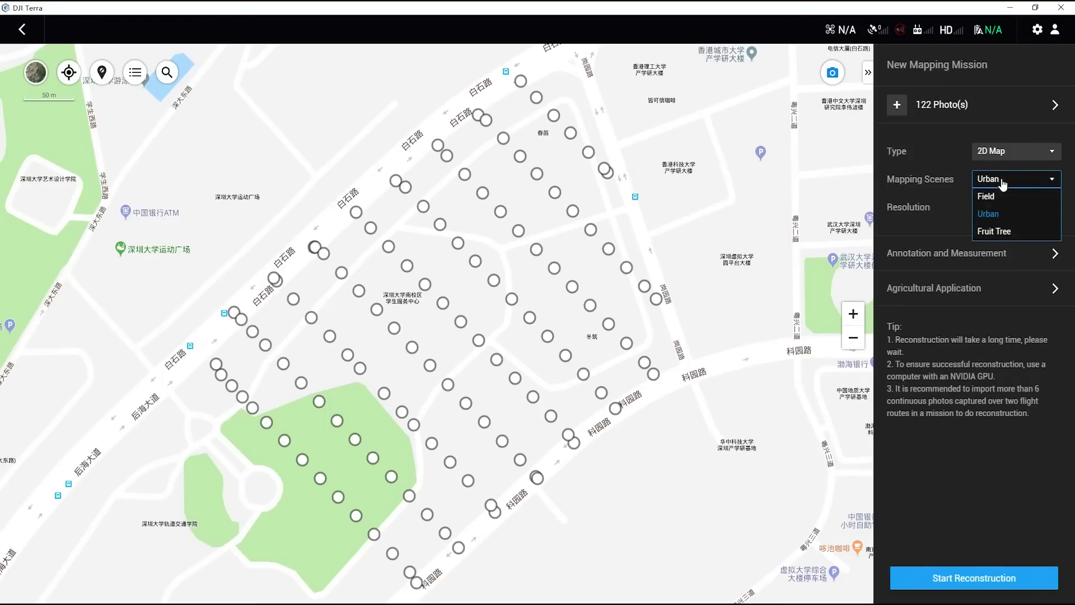
click(1002, 232)
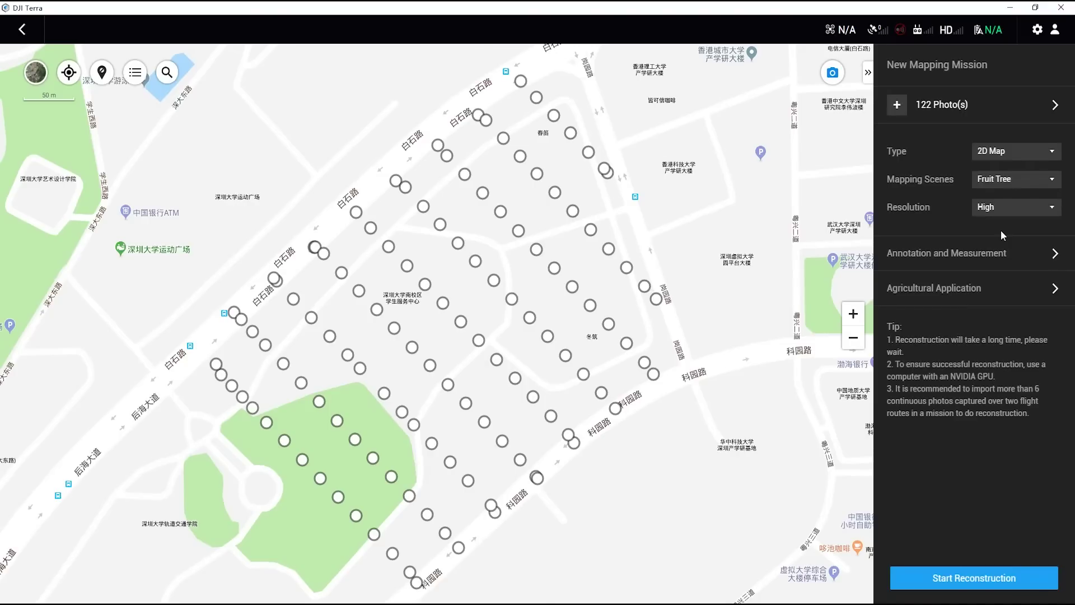
Step: Try Medium and Low resolution, then set the resolution back to High
scroll(1011, 183, up, 1)
click(1007, 207)
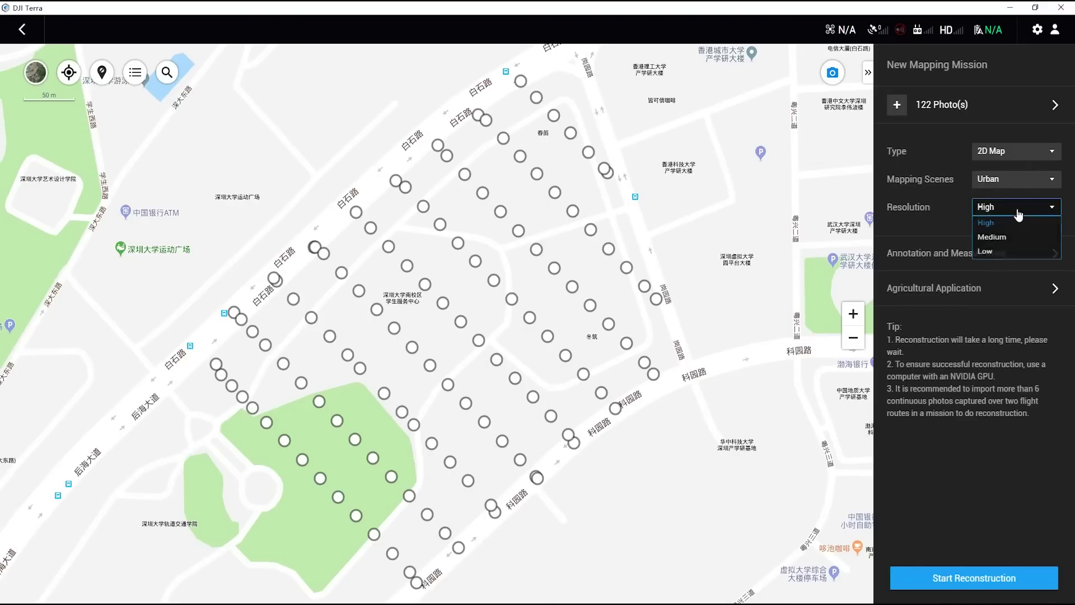
click(1008, 241)
click(1014, 210)
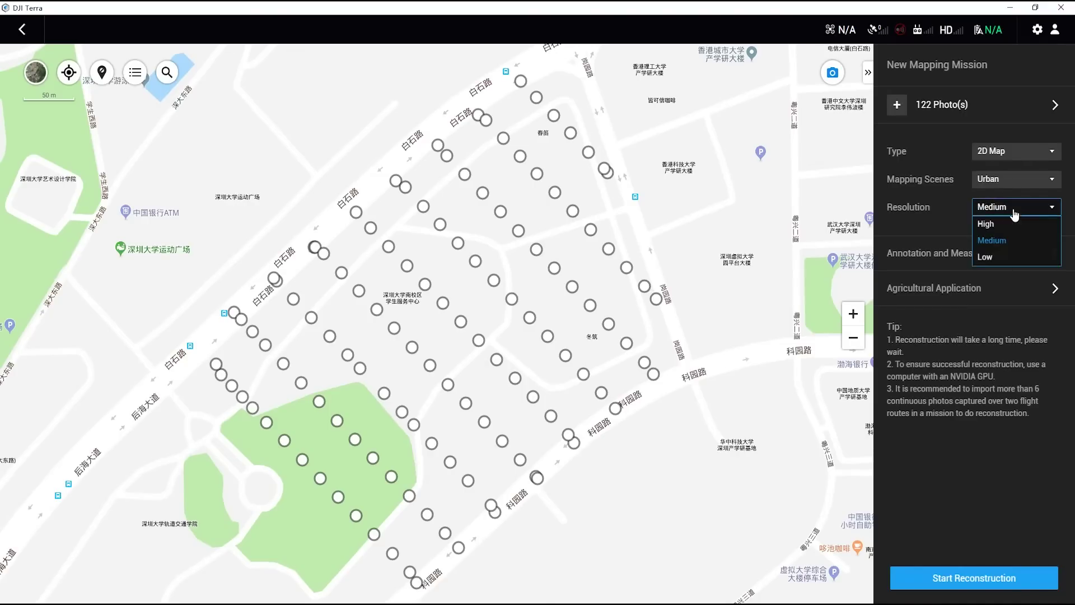
click(1003, 255)
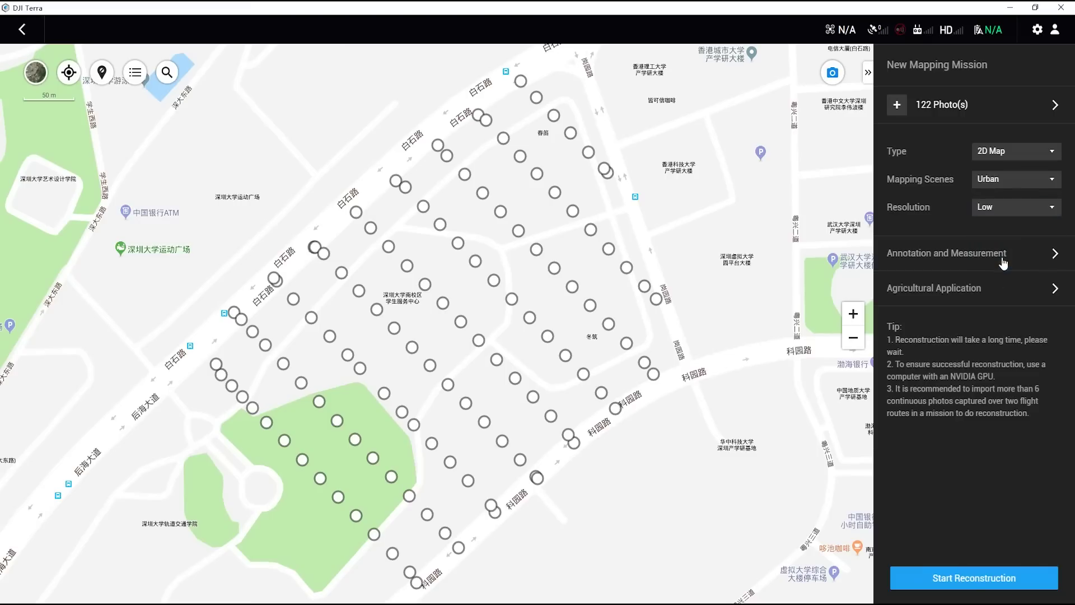
click(1007, 212)
click(1005, 226)
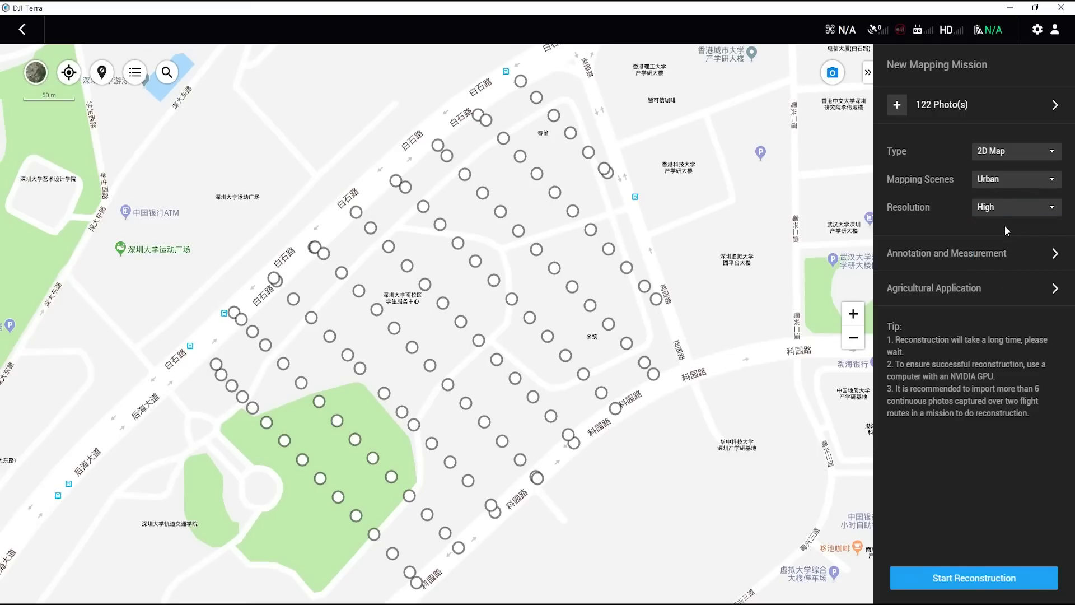
Step: Reconstruct the 122 photos into a 2D map with Save A Copy enabled, hiding the photo markers
click(972, 582)
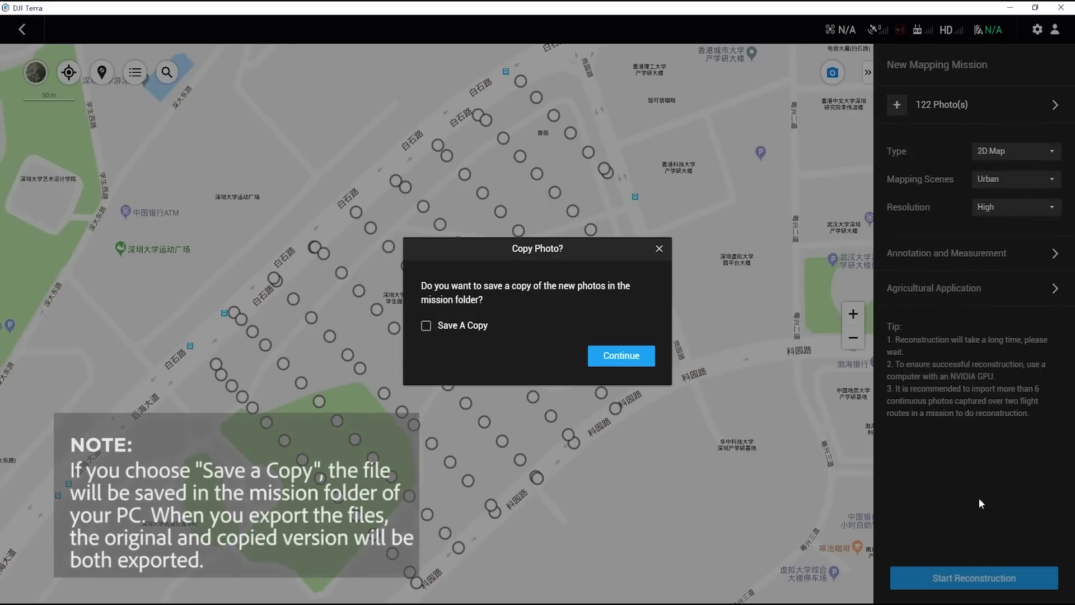
click(426, 326)
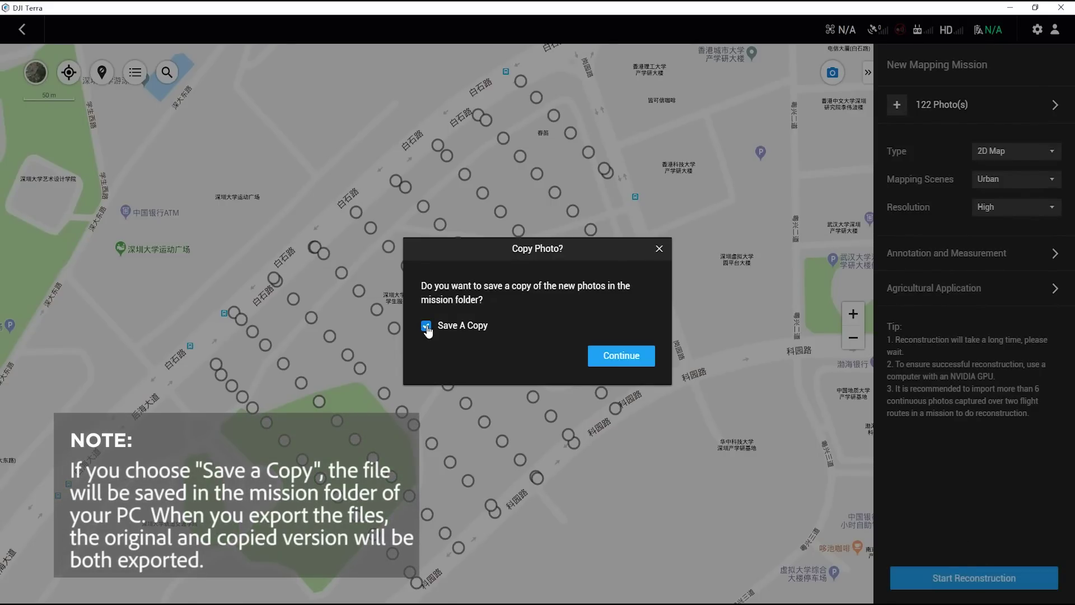
click(618, 356)
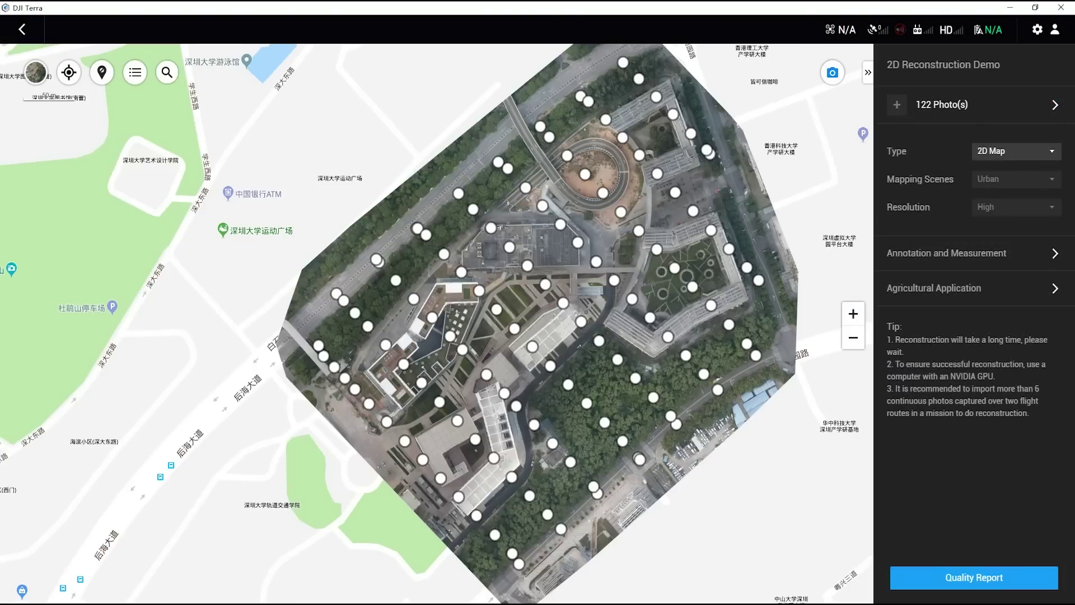
click(833, 72)
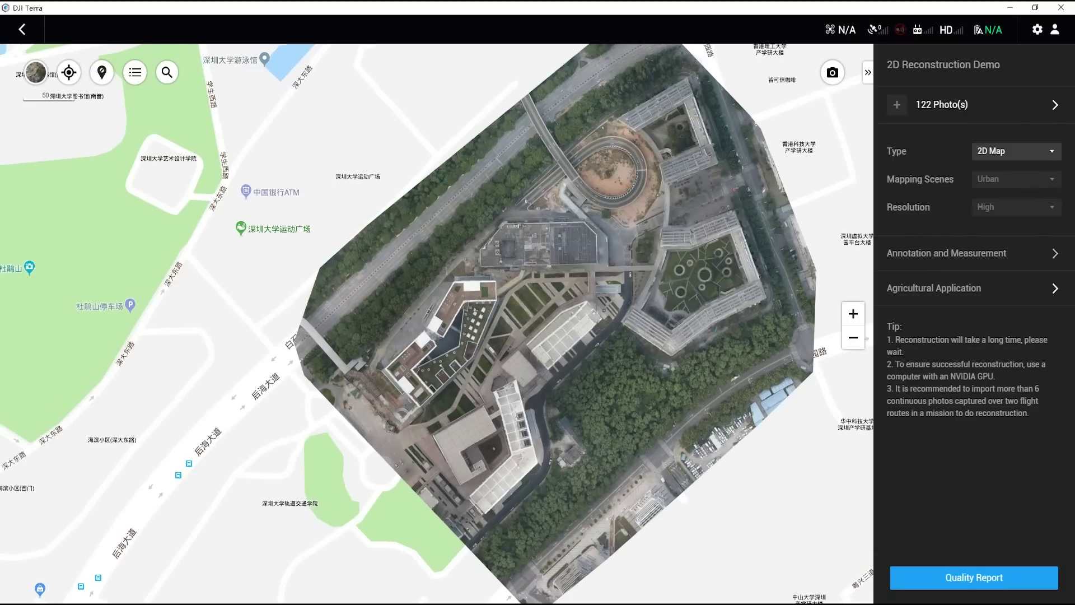
Step: Pin a coordinate point beside the long white building and save its longitude and latitude
click(1055, 253)
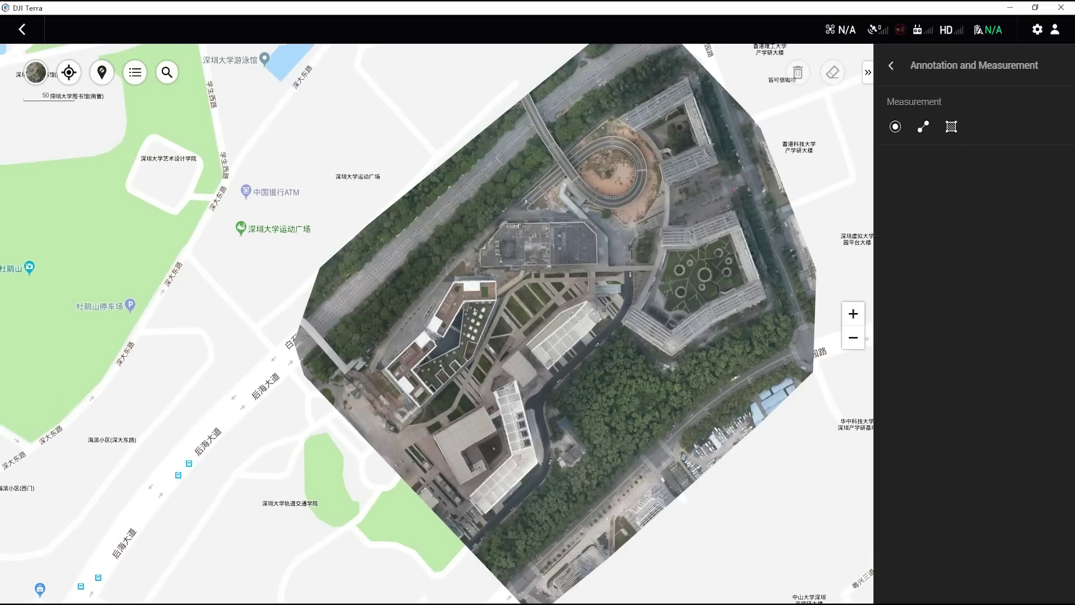
click(895, 127)
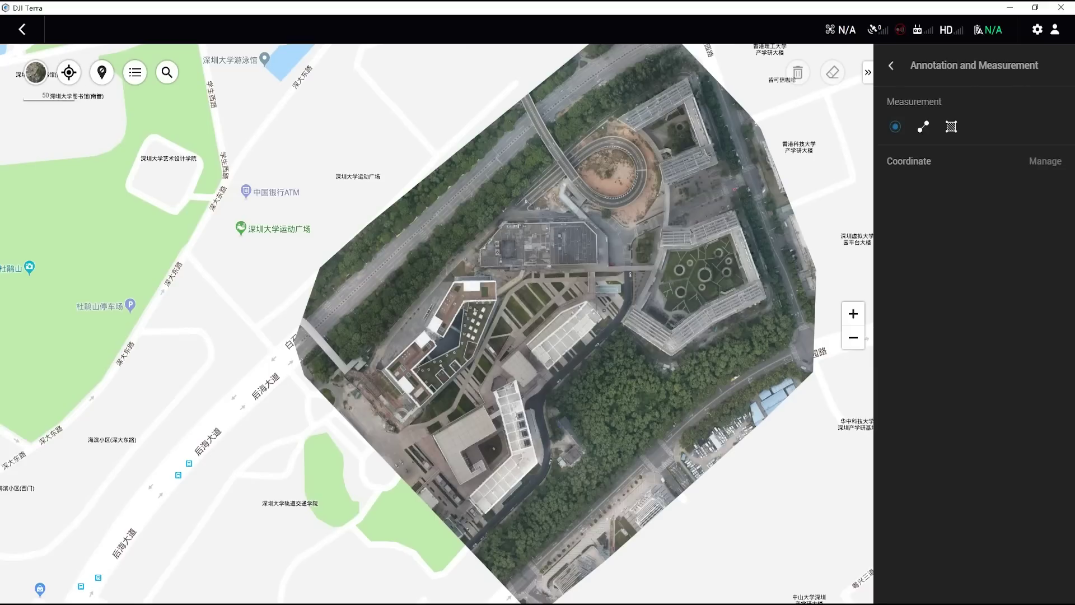
click(515, 376)
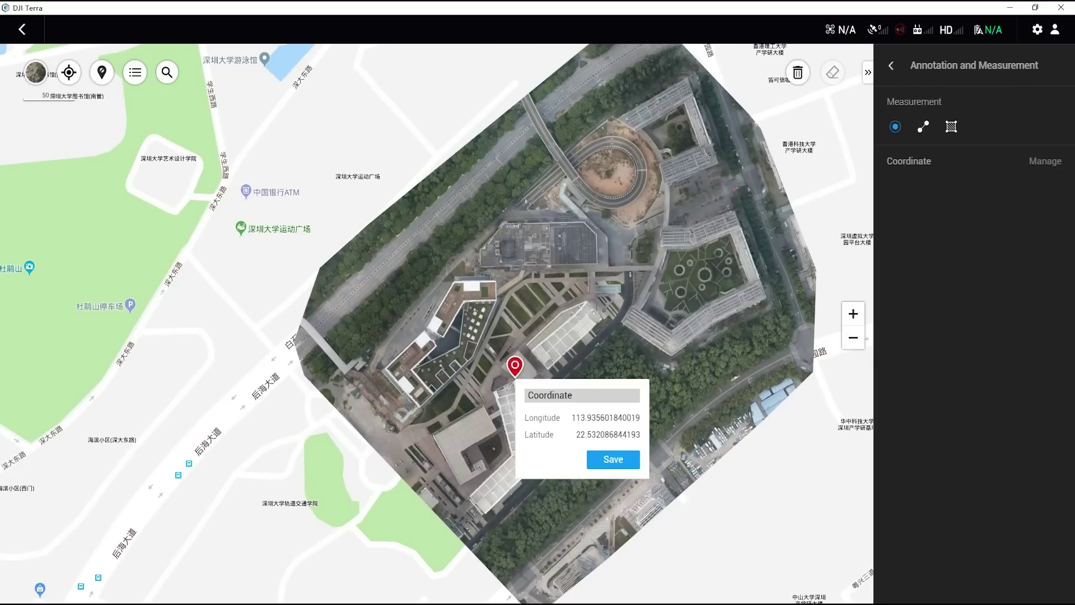
click(613, 459)
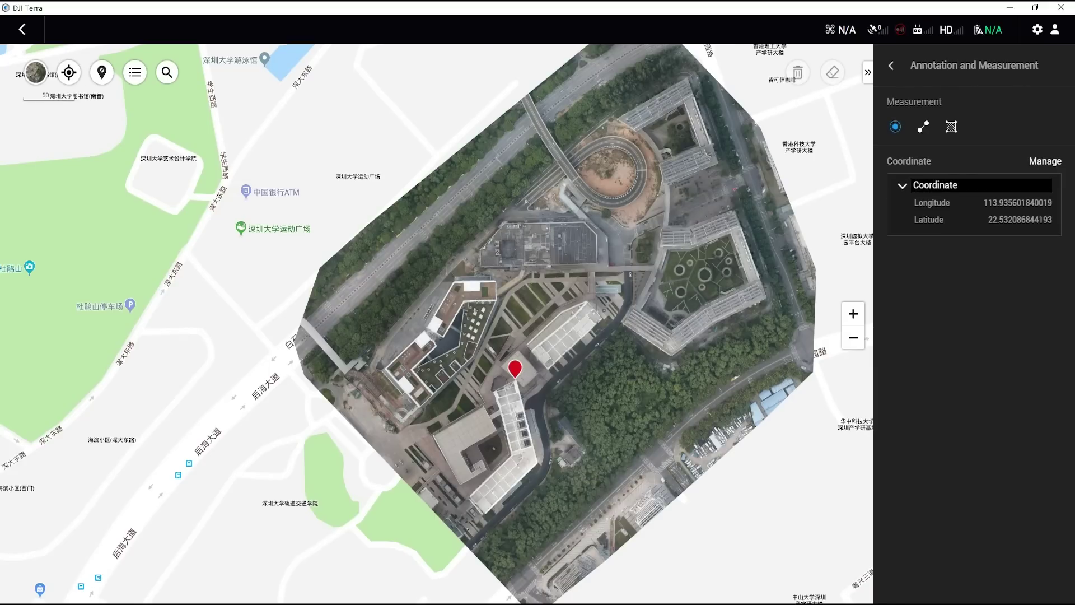
Step: Measure the roof edge from its left to right corner, reading 115.1 m
click(923, 126)
scroll(504, 280, up, 3)
click(435, 236)
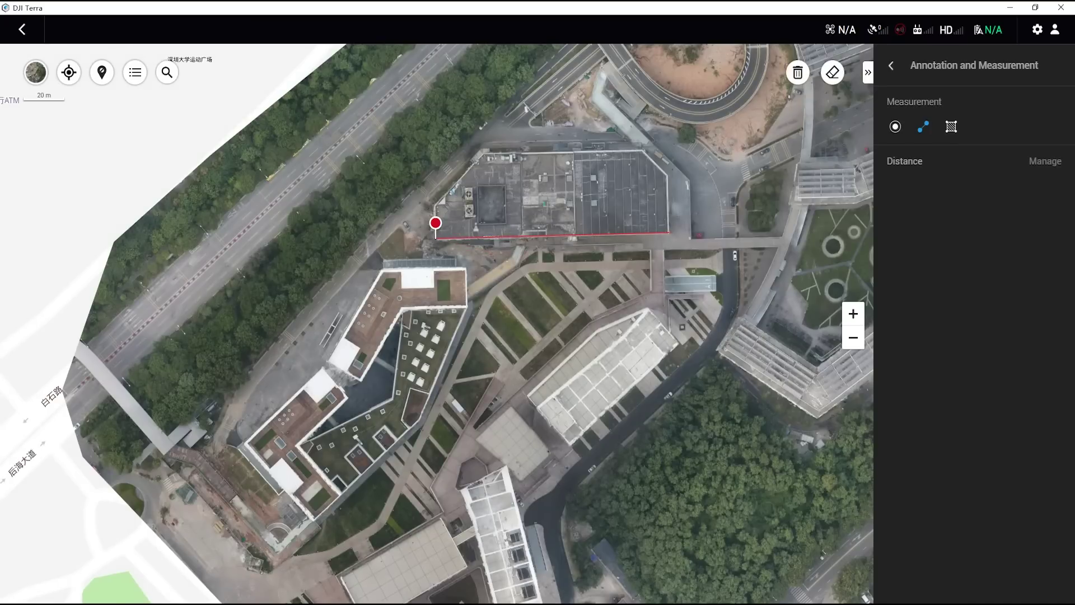
click(669, 233)
right_click(668, 232)
click(929, 185)
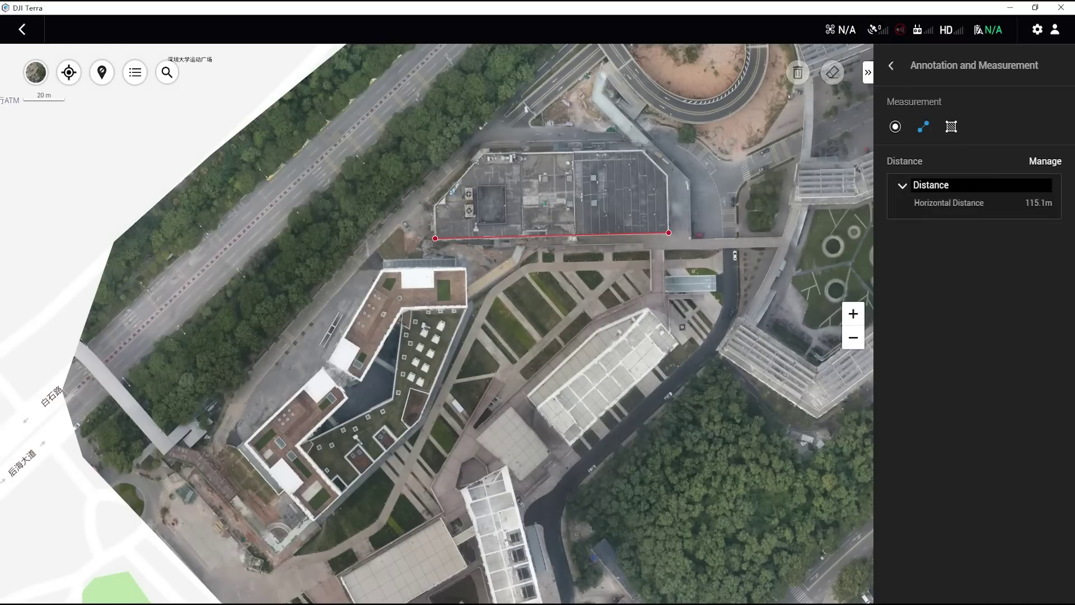
Step: Outline the roof's six corners to measure its 4188.66 m² area
click(952, 126)
scroll(538, 252, up, 3)
click(303, 274)
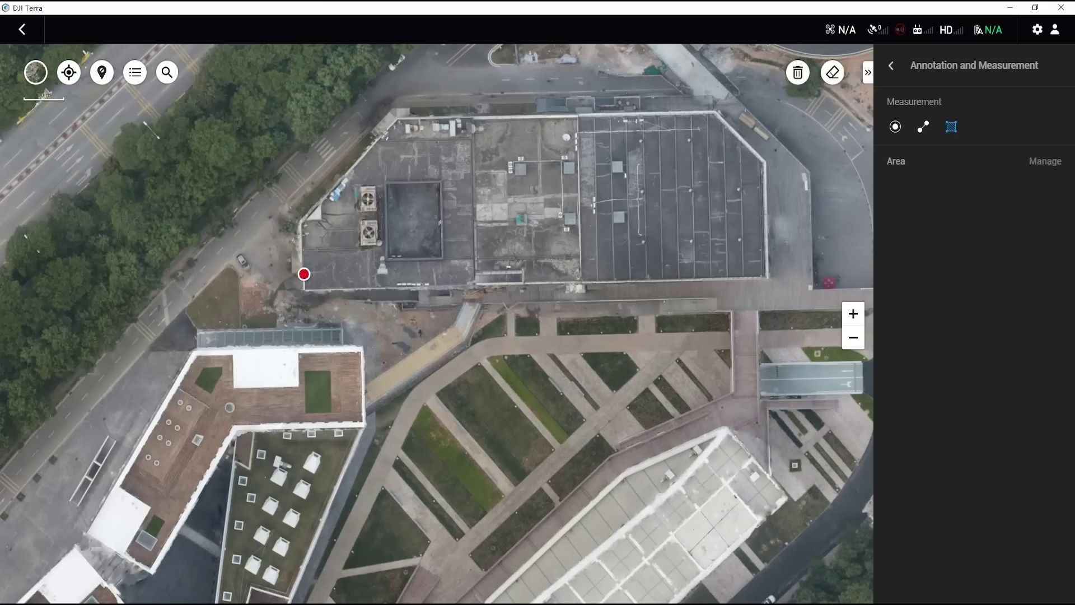
click(767, 261)
click(766, 145)
click(714, 111)
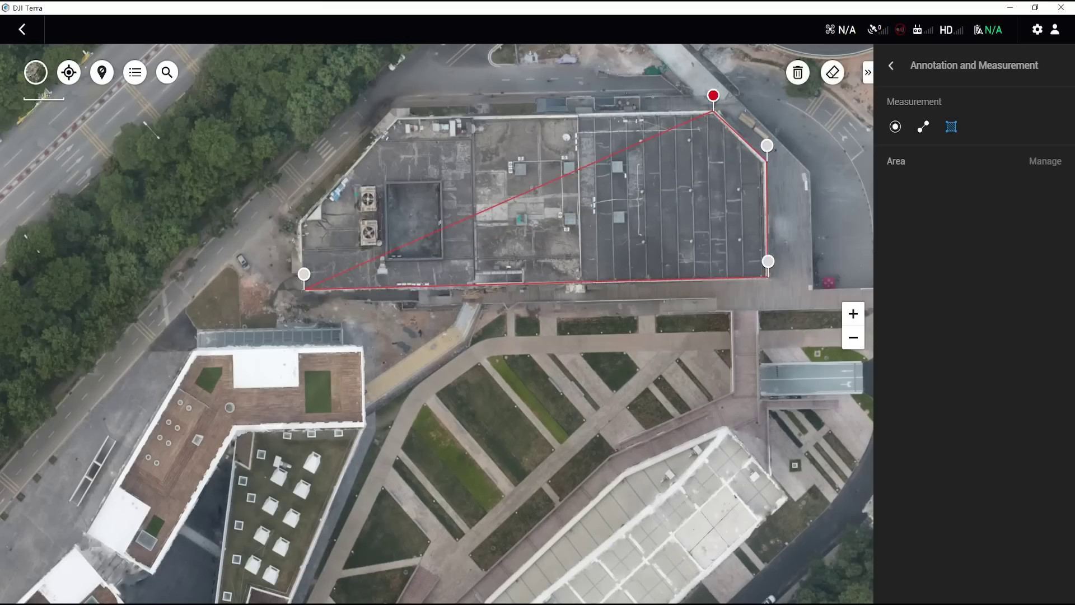
click(399, 118)
click(300, 223)
right_click(301, 223)
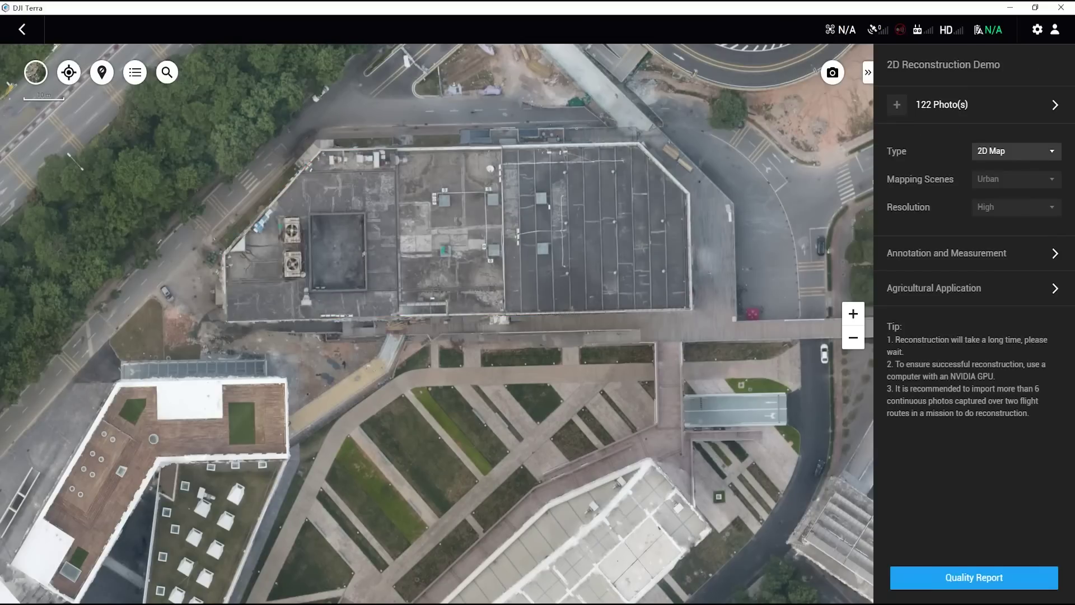
Step: Draw a field boundary over the wooded block with a polygon obstacle, round obstacle and calibration point
click(1050, 289)
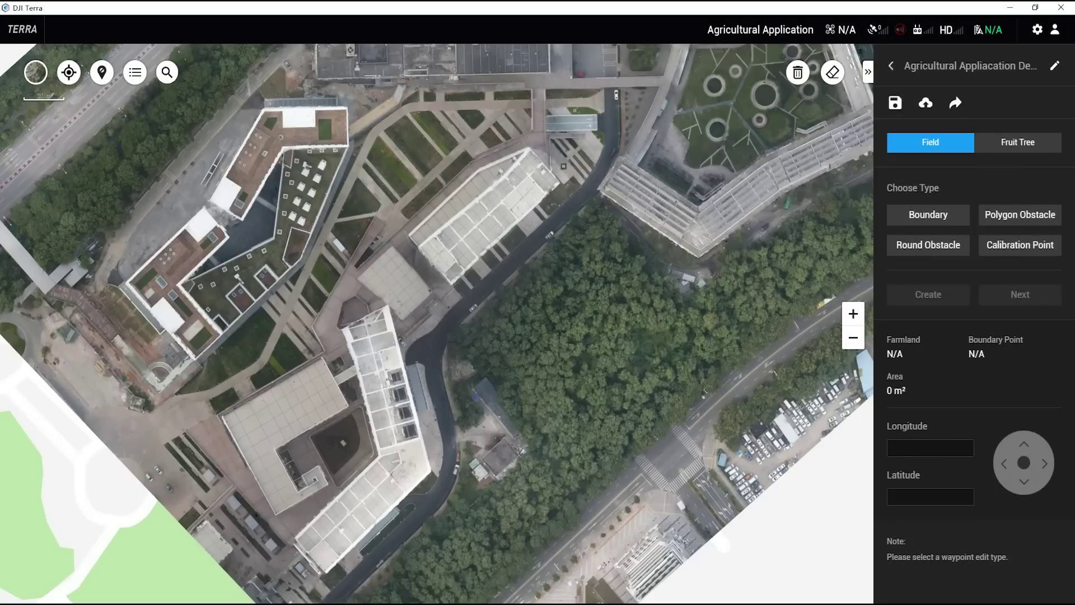
click(928, 214)
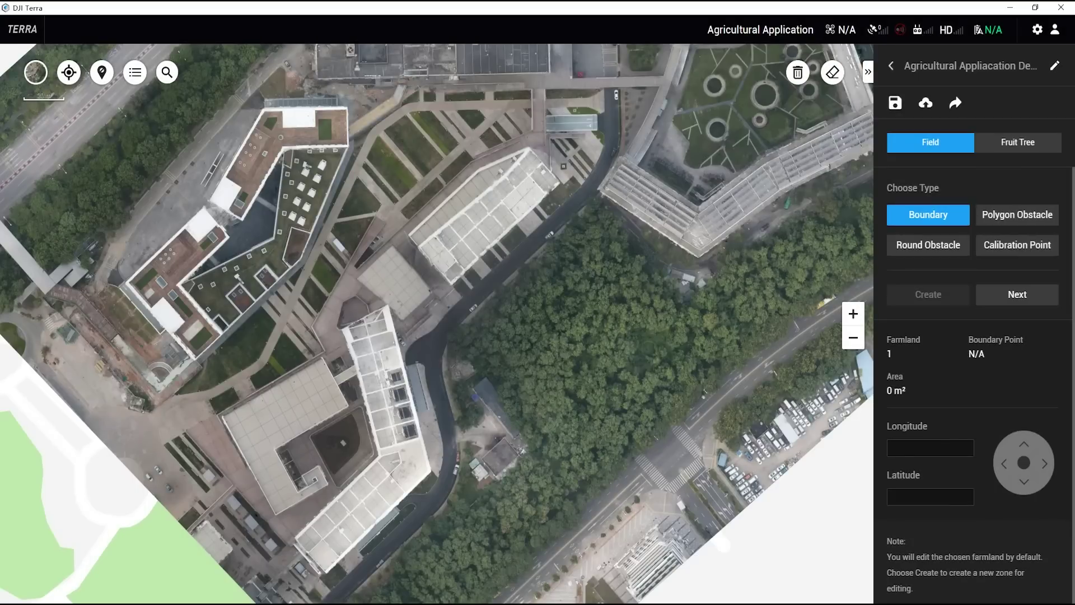
click(598, 346)
click(1017, 214)
click(605, 367)
click(593, 365)
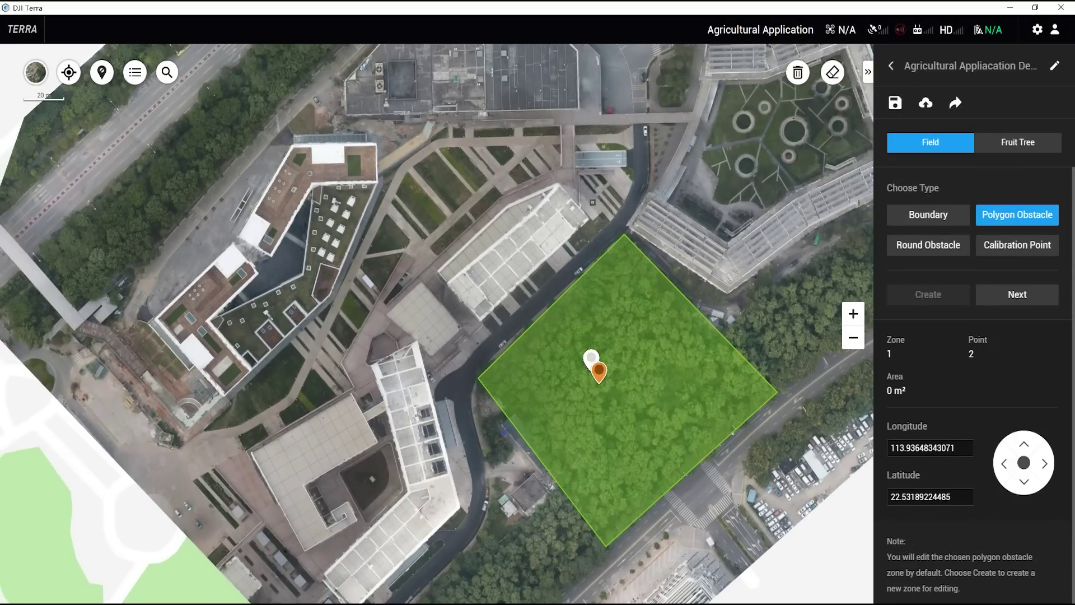
click(928, 245)
click(675, 370)
click(1016, 245)
click(473, 314)
Step: Save and upload the agricultural mission, then export the quality report as HTML
click(895, 103)
click(925, 103)
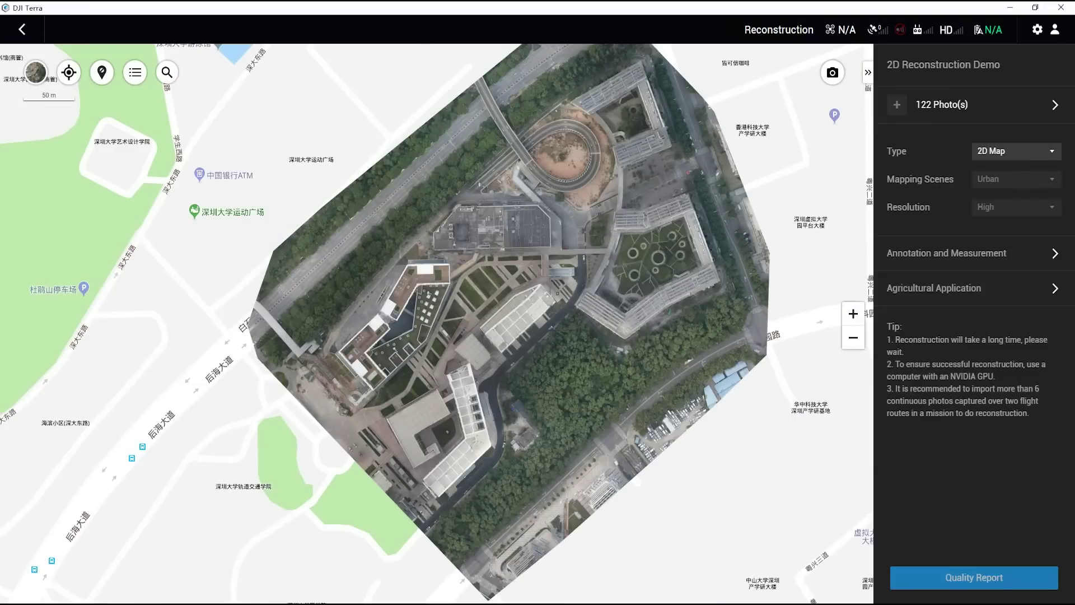
click(993, 577)
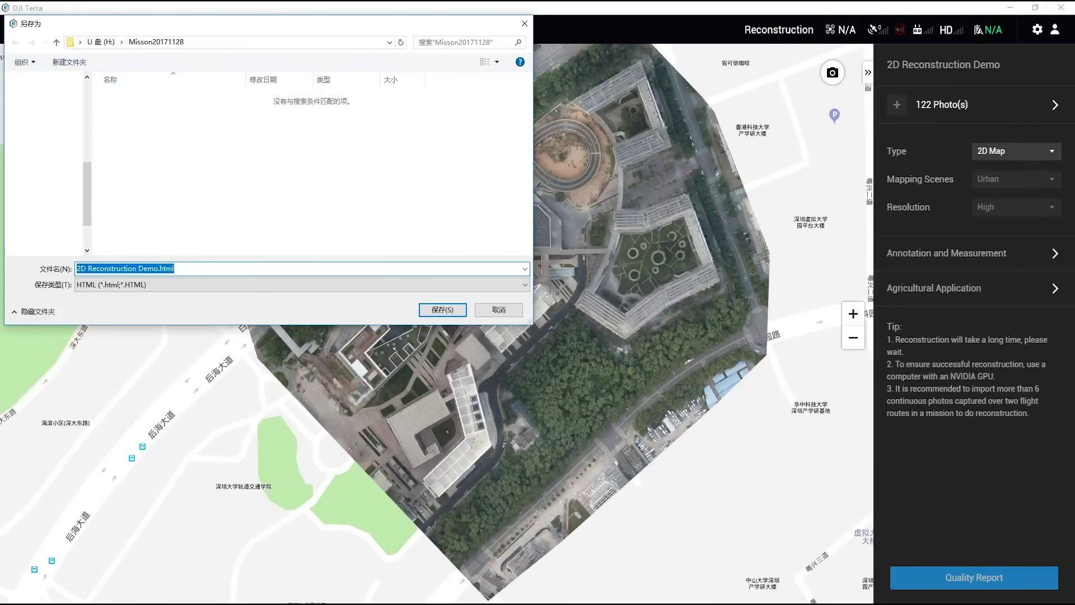
key(Return)
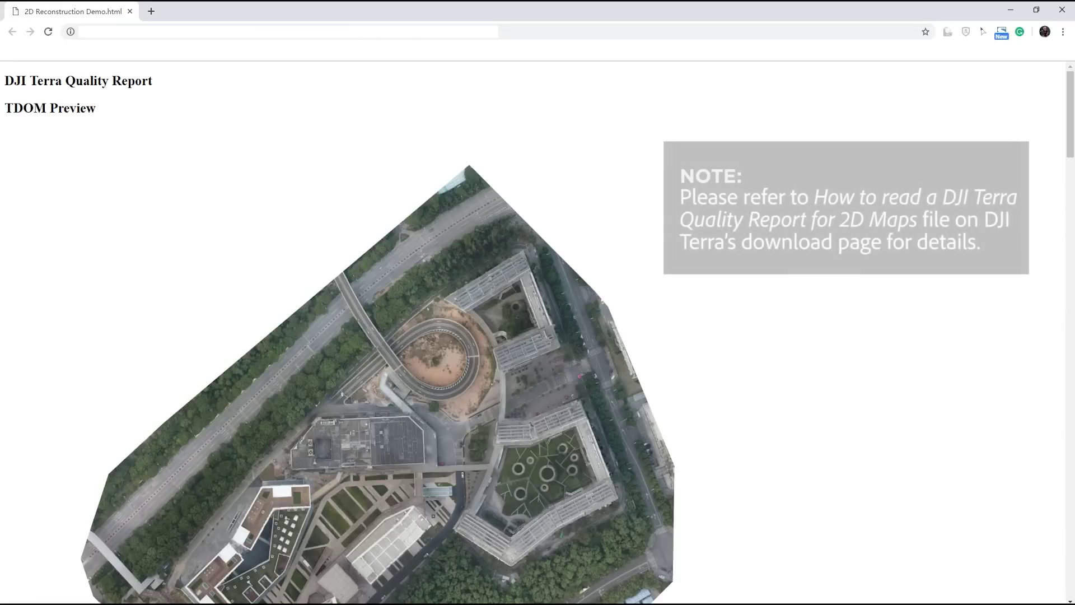